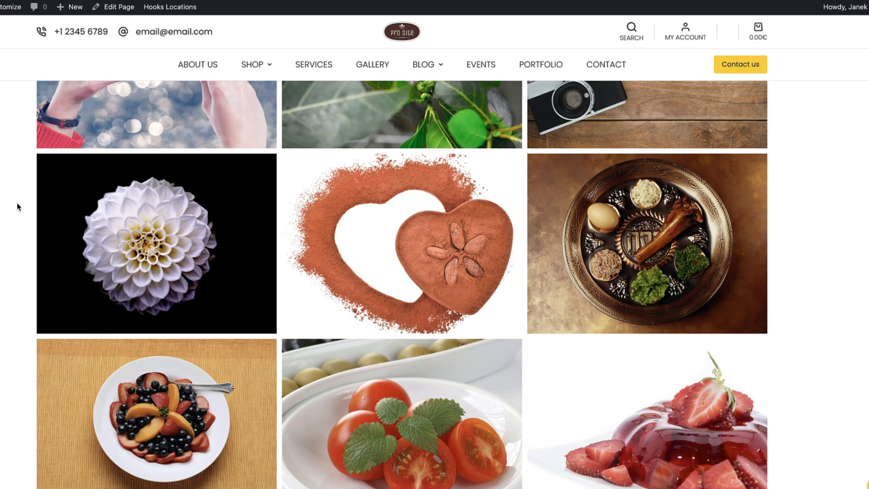
# Search the WordPress plugin directory for 'optimole'
pyautogui.scroll(5, 17, 206)
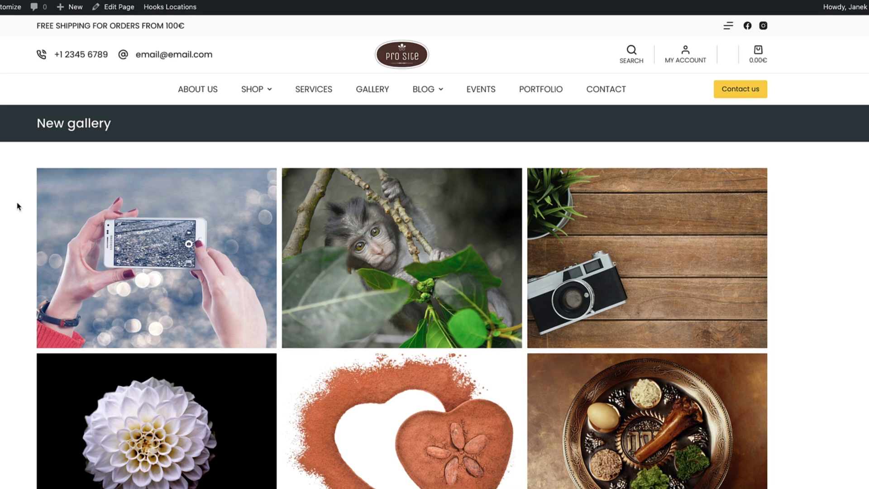
pyautogui.scroll(-1, 17, 206)
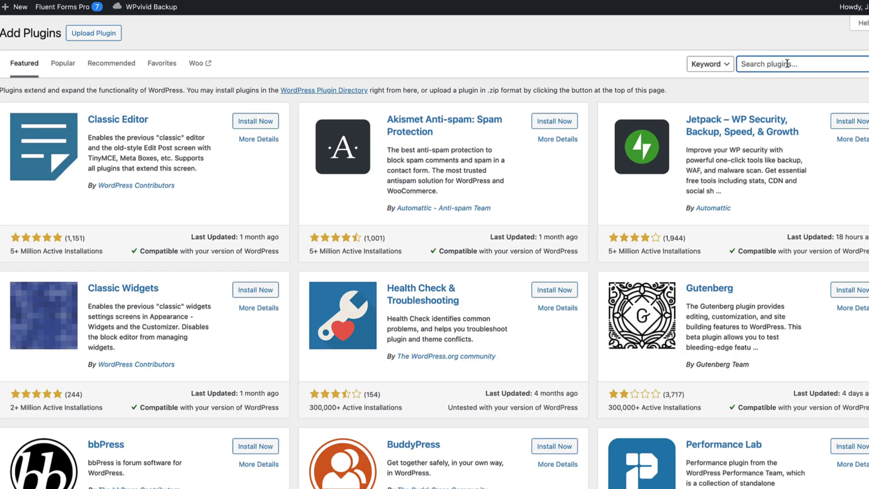
pyautogui.write('optimole')
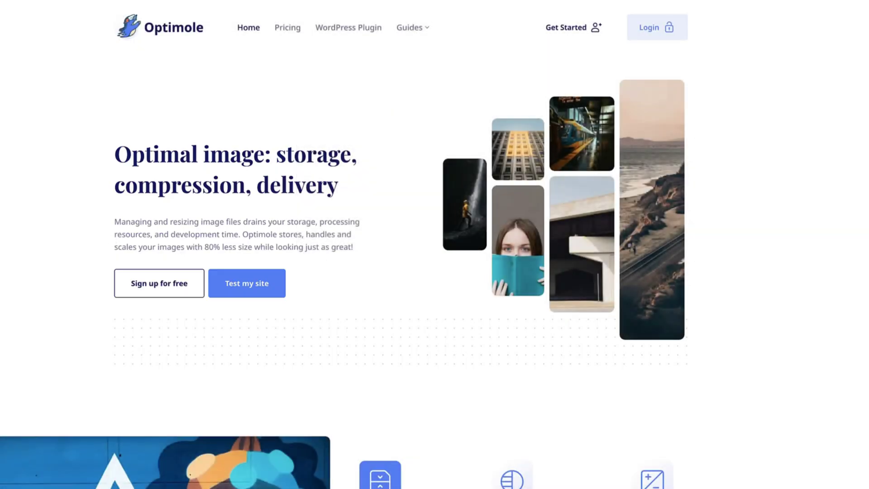
# Run Optimole's site test drive on the copied gallery page URL
pyautogui.click(248, 284)
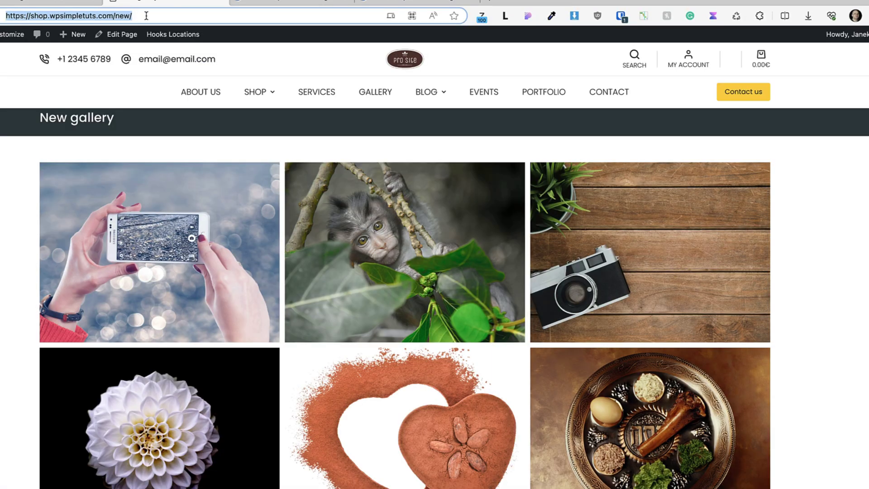
pyautogui.hotkey('ctrl', 'c')
pyautogui.click(409, 4)
pyautogui.click(362, 267)
pyautogui.hotkey('ctrl', 'v')
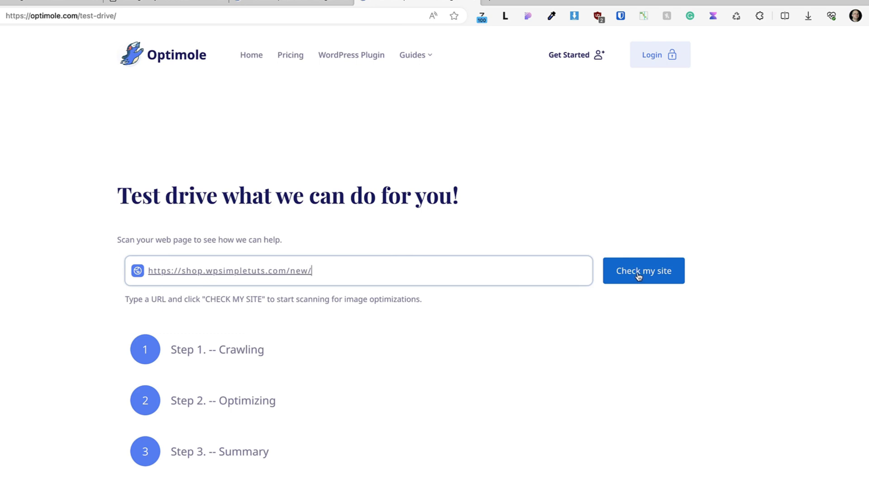
pyautogui.click(638, 276)
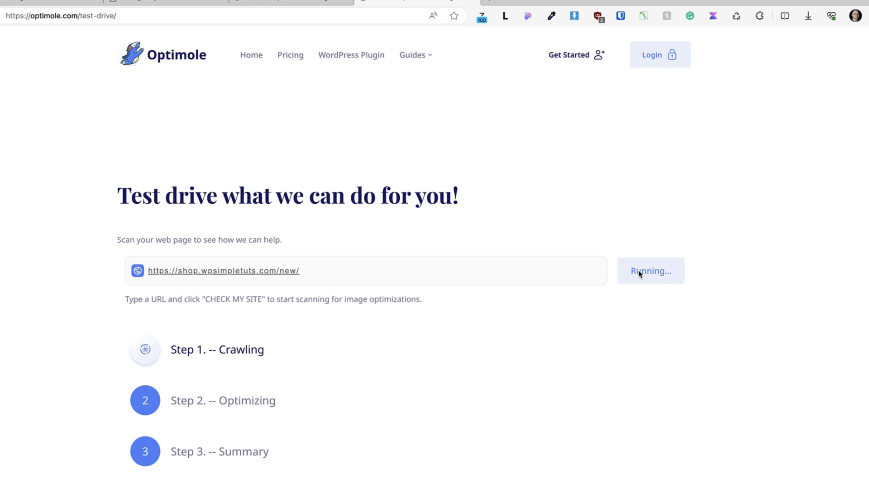
# Compare the scan's image savings on the Mobile, Tablet and Desktop tabs
pyautogui.scroll(-3, 698, 293)
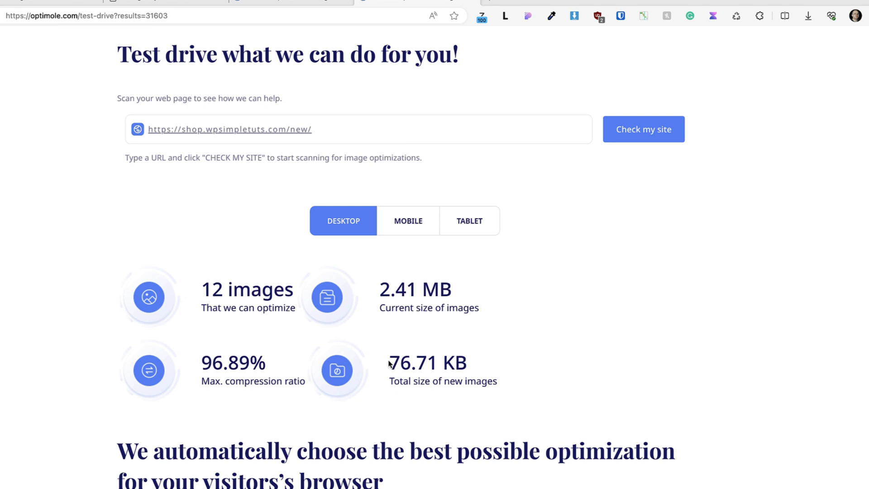
pyautogui.click(409, 362)
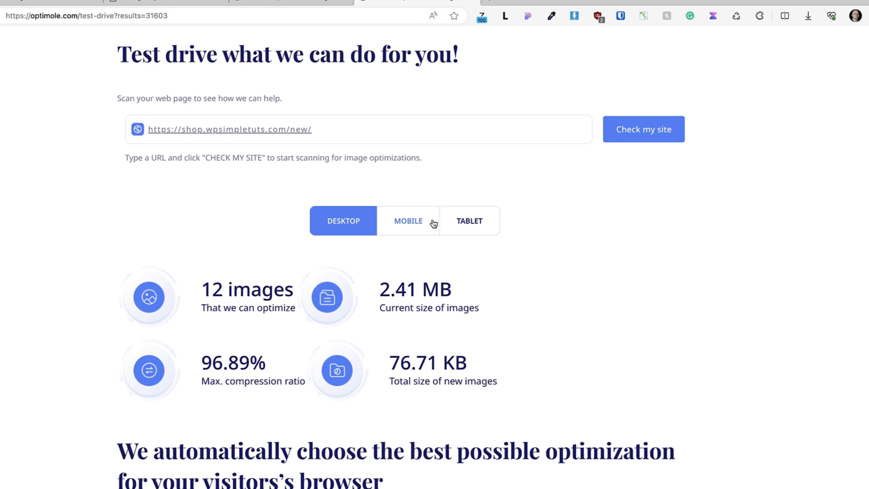
pyautogui.click(412, 222)
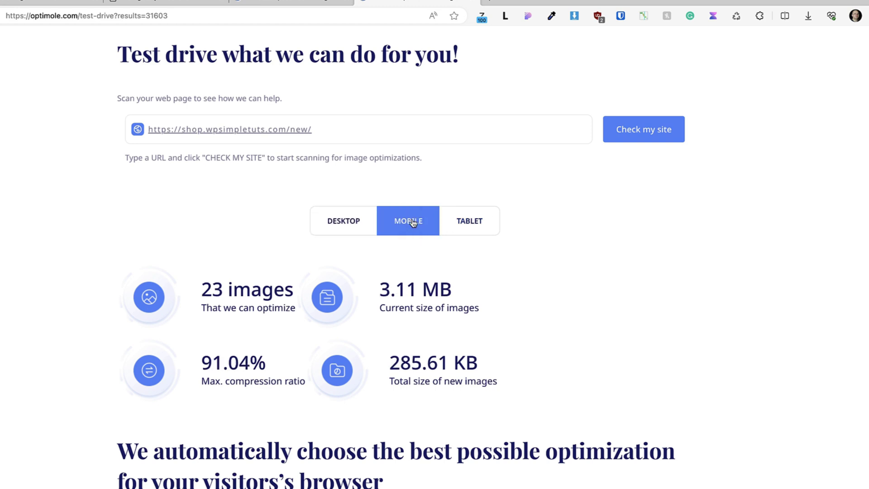
pyautogui.click(464, 224)
pyautogui.click(327, 224)
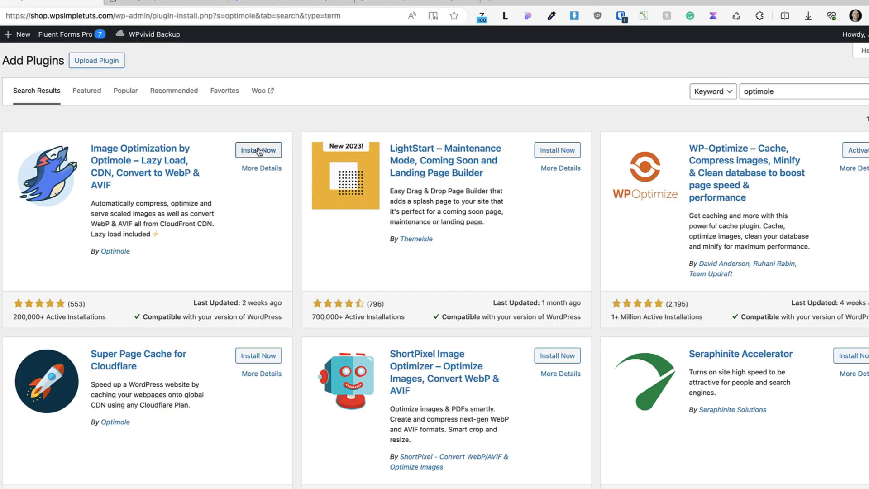
# Install and activate Optimole, then create and connect an account with your email
pyautogui.click(254, 152)
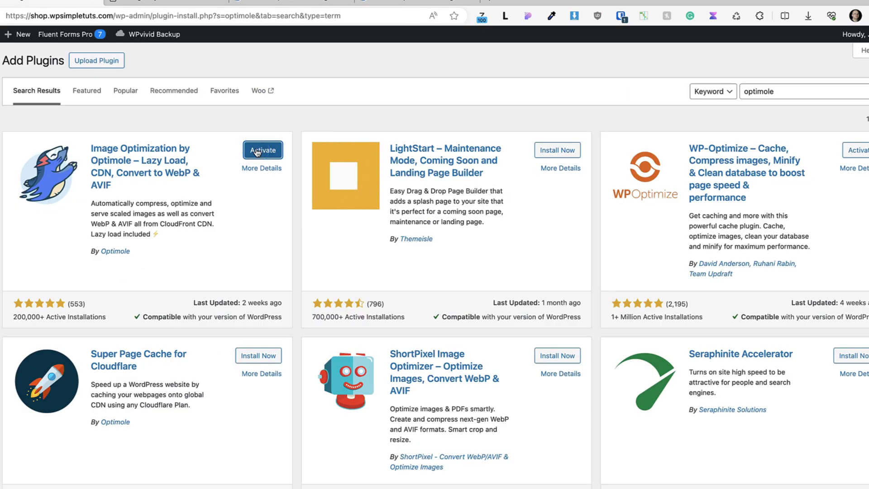
pyautogui.click(256, 153)
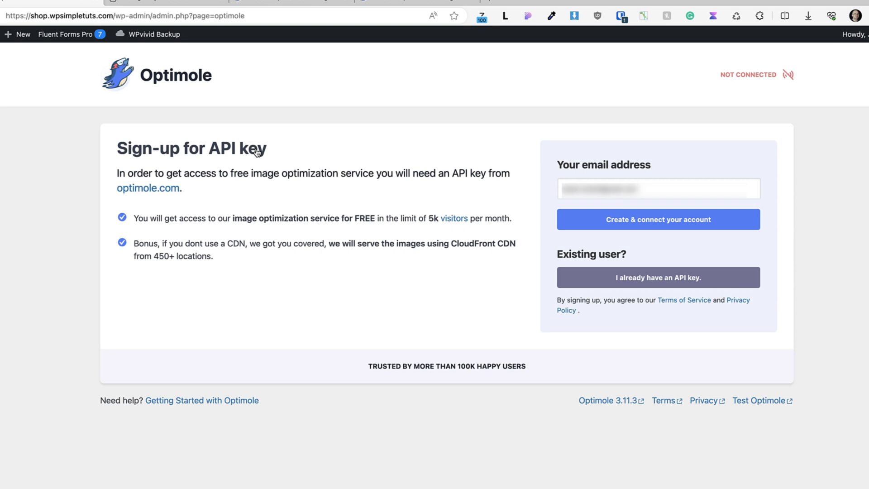
pyautogui.write('om')
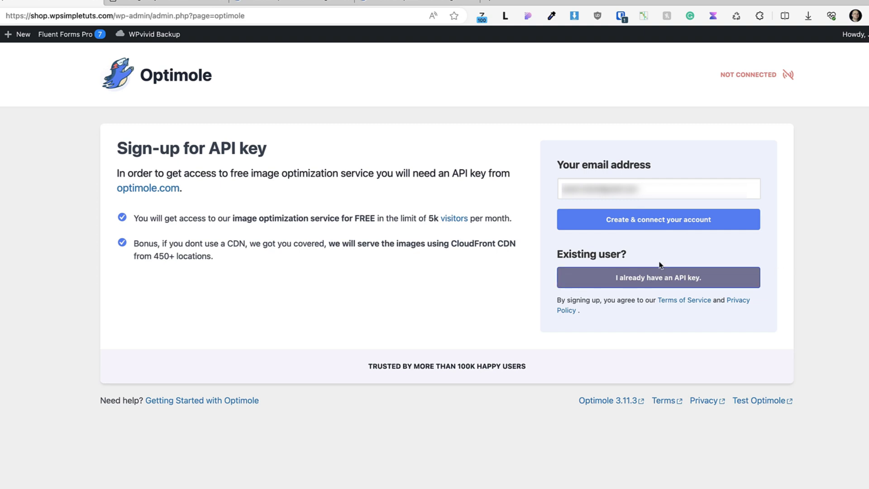
pyautogui.click(640, 223)
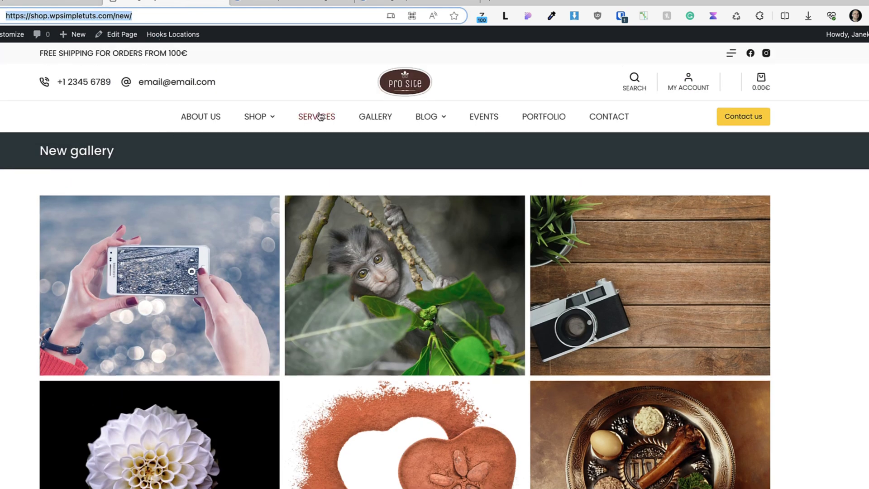
# Visit the site's Services page and the Shop Furniture category page
pyautogui.click(316, 116)
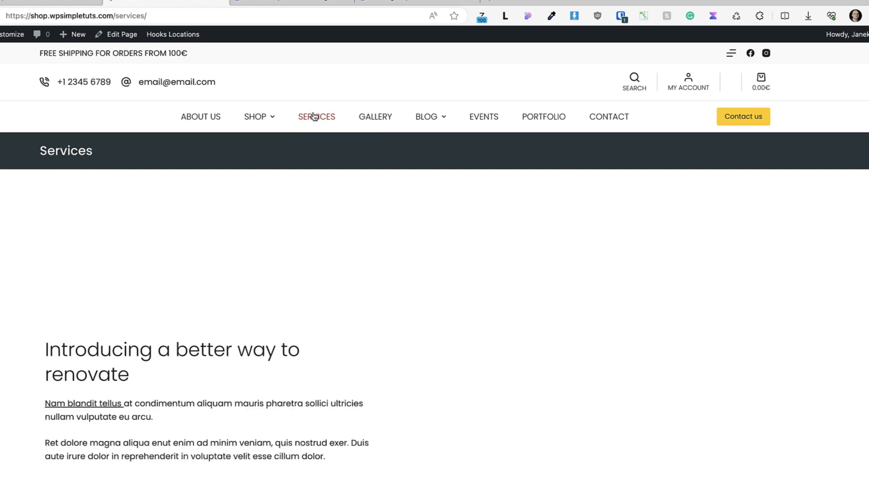
pyautogui.moveTo(259, 116)
pyautogui.click(246, 175)
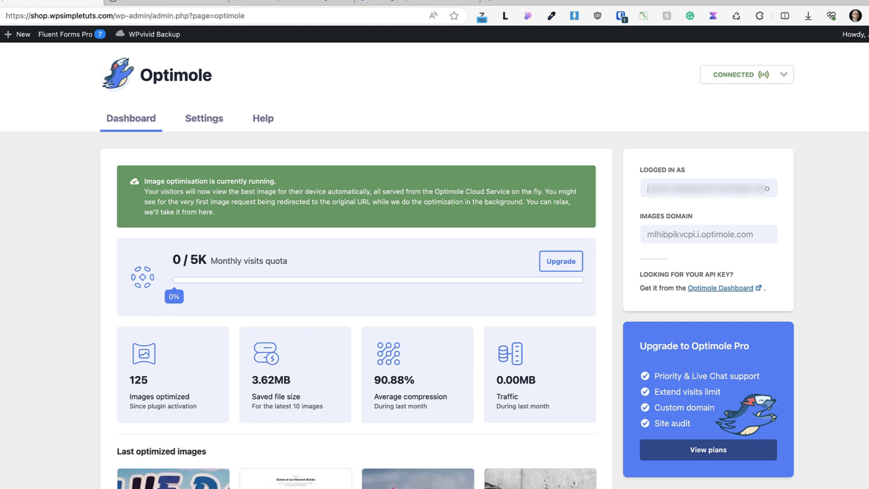
# In Optimole's Settings, switch on the Optimole badge
pyautogui.click(133, 124)
pyautogui.click(204, 119)
pyautogui.scroll(-1, 352, 138)
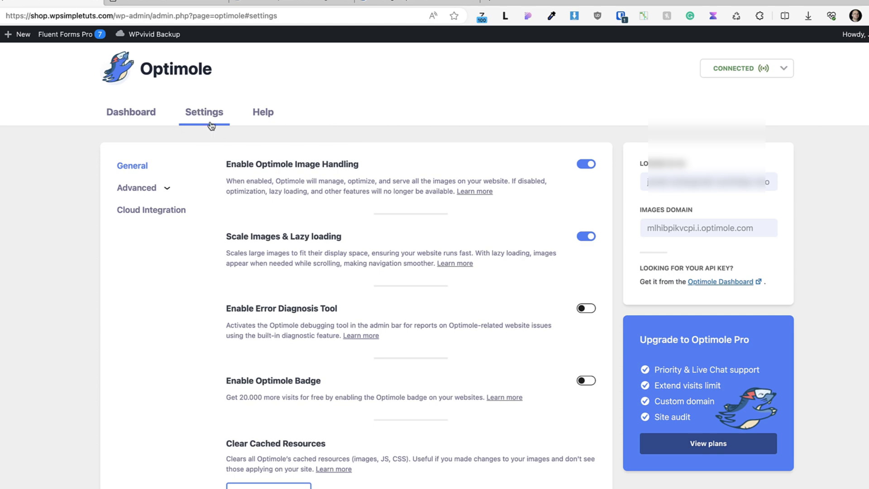
pyautogui.scroll(-2, 333, 351)
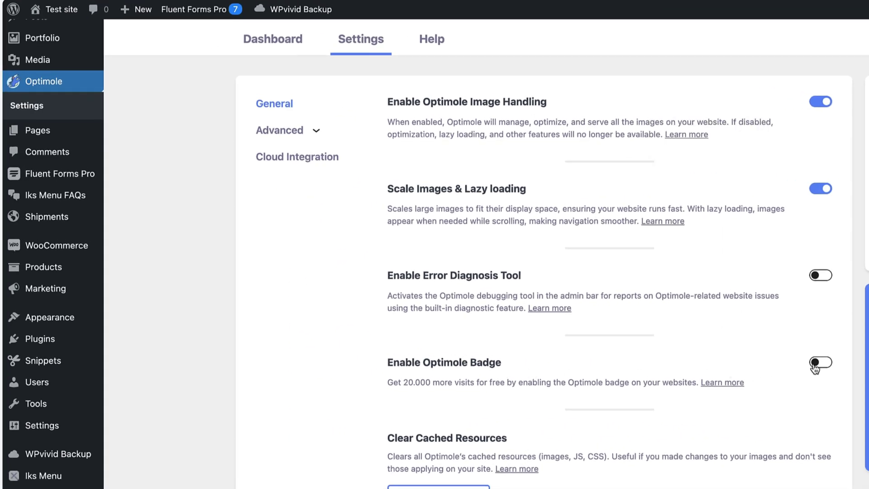
pyautogui.click(817, 362)
pyautogui.scroll(-2, 817, 362)
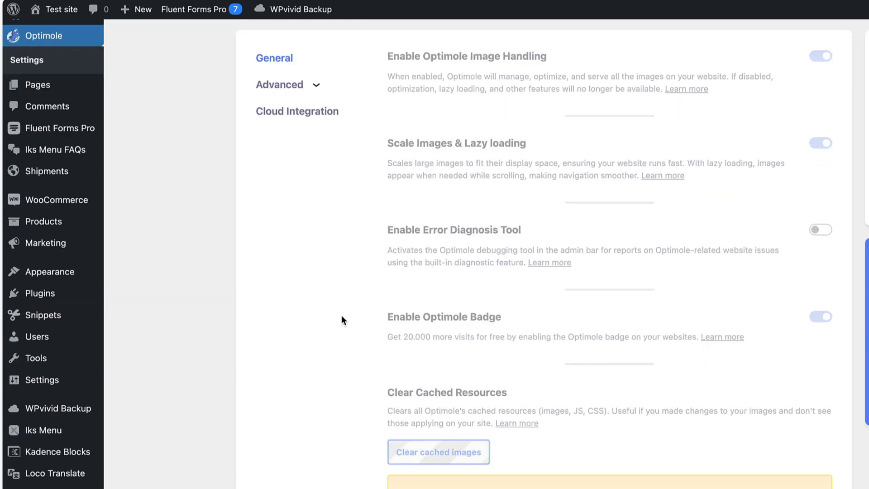
# Check the front-end homepage, then return to Optimole's Settings
pyautogui.moveTo(61, 9)
pyautogui.click(43, 23)
pyautogui.scroll(-4, 561, 213)
pyautogui.scroll(-7, 561, 213)
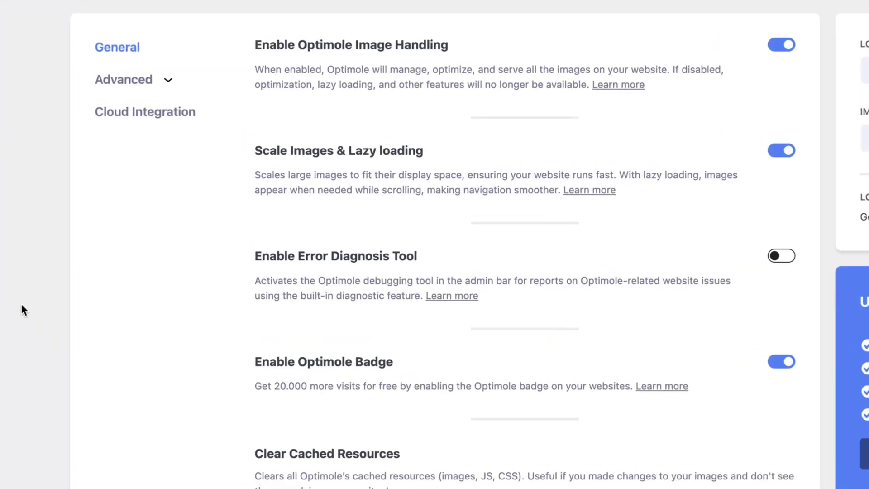
pyautogui.click(117, 110)
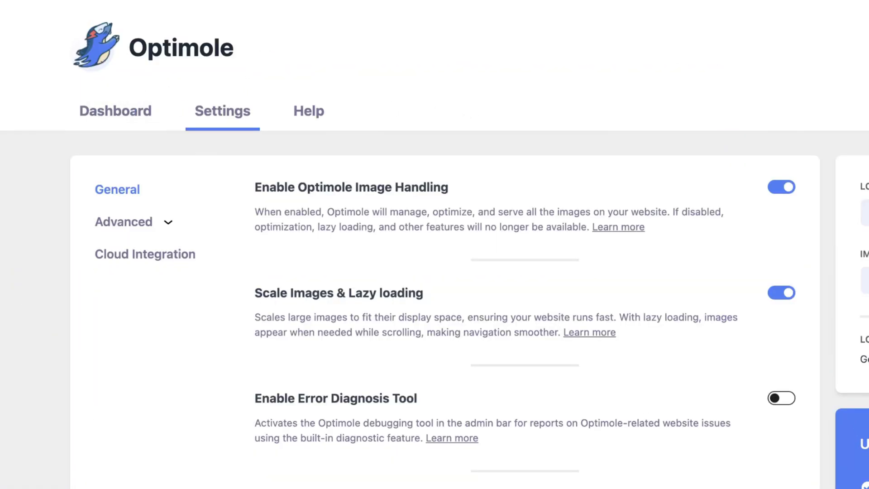
pyautogui.scroll(-4, 482, 68)
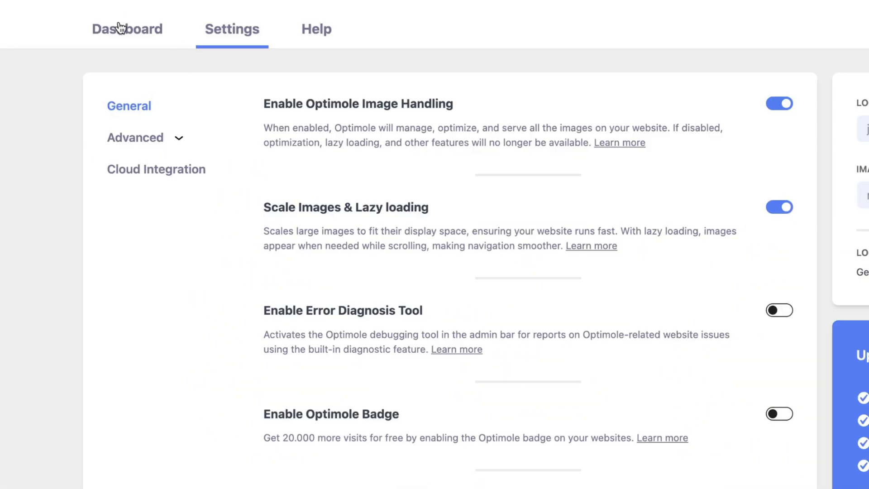
pyautogui.click(120, 28)
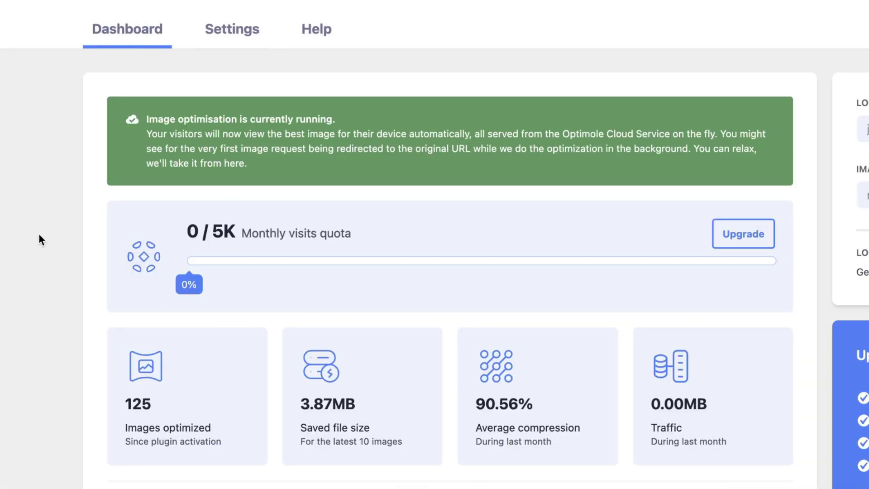
pyautogui.scroll(-5, 39, 233)
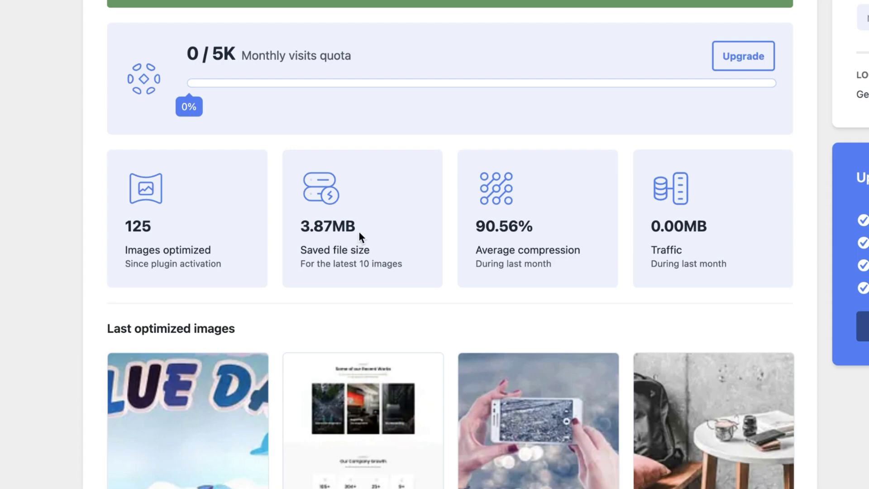
pyautogui.moveTo(360, 231); pyautogui.dragTo(300, 228)
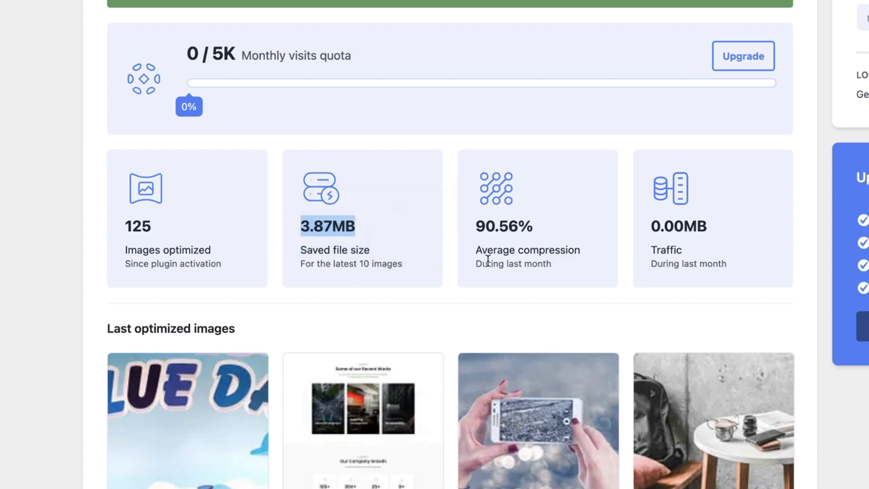
pyautogui.scroll(-5, 547, 222)
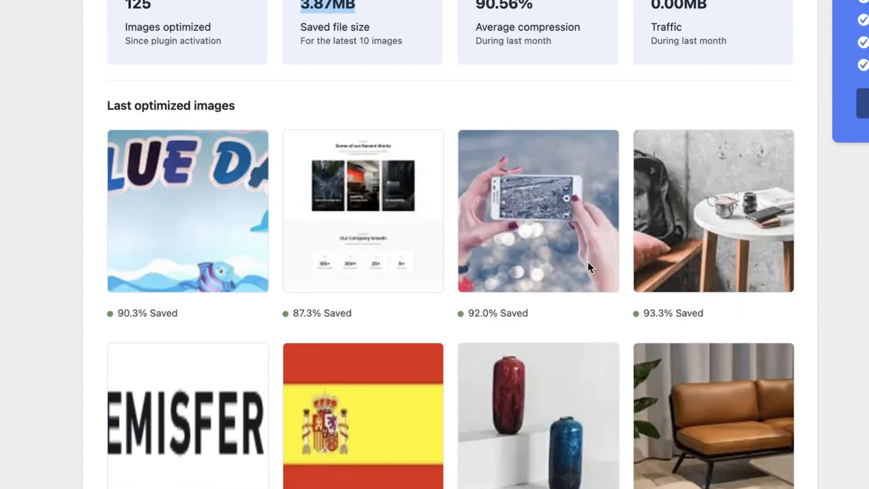
pyautogui.scroll(9, 587, 262)
pyautogui.click(226, 41)
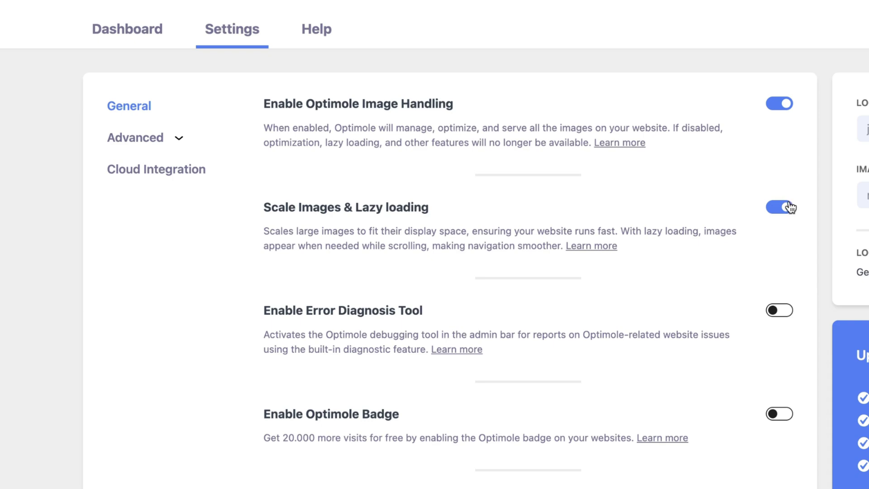
# Under Advanced > Compression, enable Network-based Optimizations and Serve CSS & JS Through Optimole
pyautogui.scroll(-2, 474, 191)
pyautogui.click(170, 76)
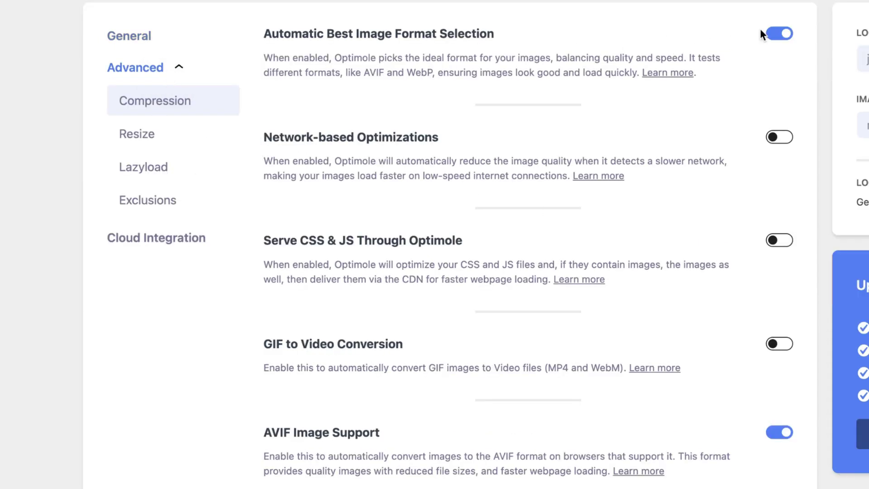
pyautogui.click(776, 138)
pyautogui.click(780, 143)
pyautogui.click(778, 243)
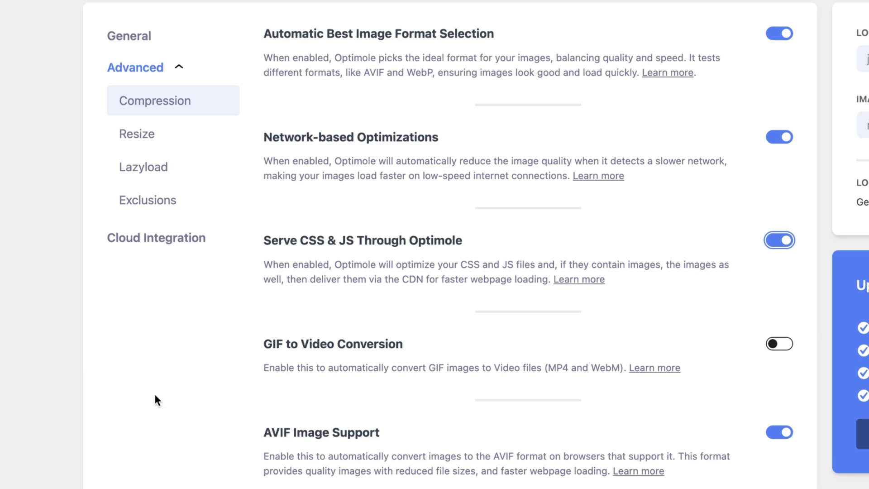
pyautogui.scroll(-1, 161, 389)
pyautogui.scroll(-1, 161, 390)
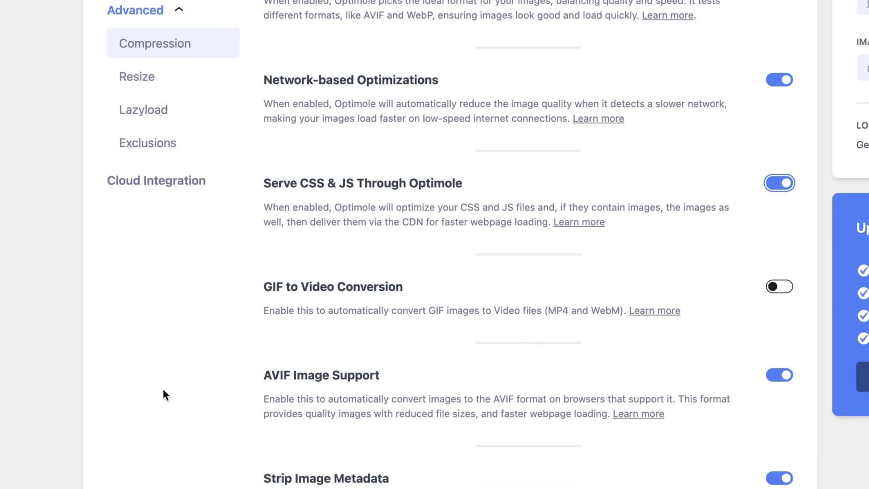
pyautogui.scroll(-1, 162, 389)
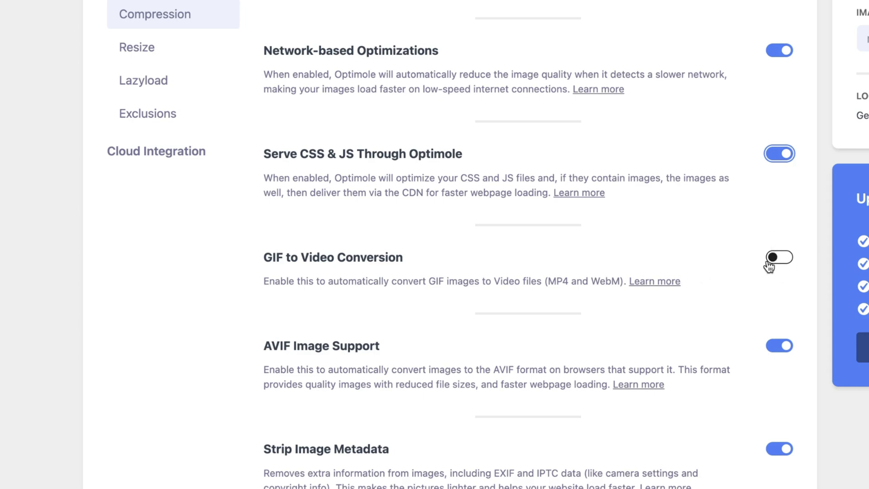
pyautogui.scroll(-4, 756, 276)
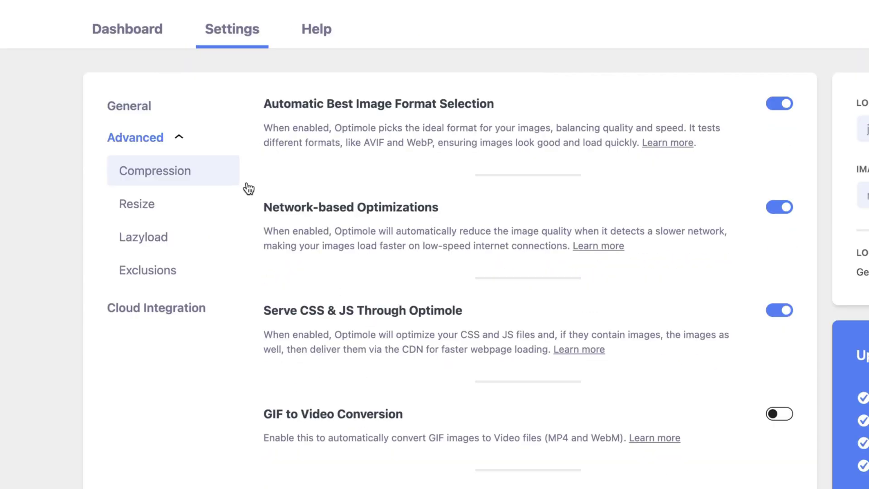
# In Advanced > Resize, enable Retina Quality while keeping the 1920×1080 size limit
pyautogui.click(147, 204)
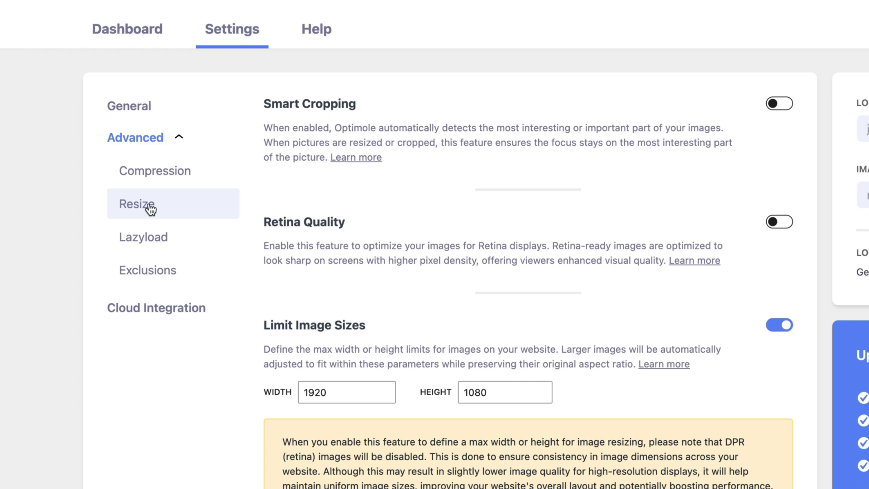
pyautogui.doubleClick(295, 390)
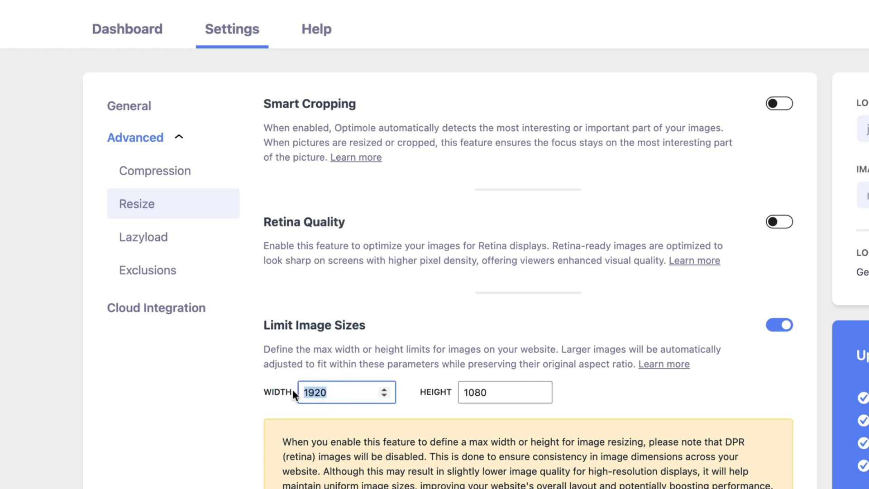
pyautogui.write('12')
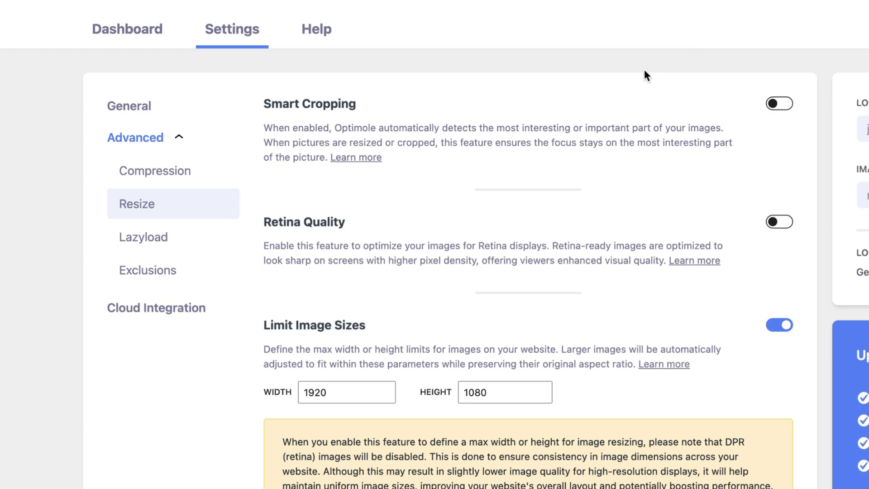
pyautogui.click(780, 223)
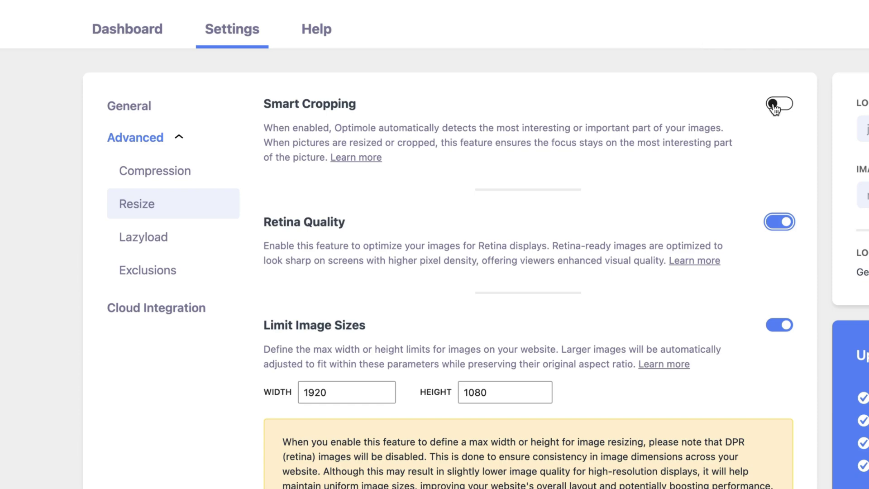
pyautogui.scroll(-1, 616, 176)
pyautogui.scroll(-4, 618, 180)
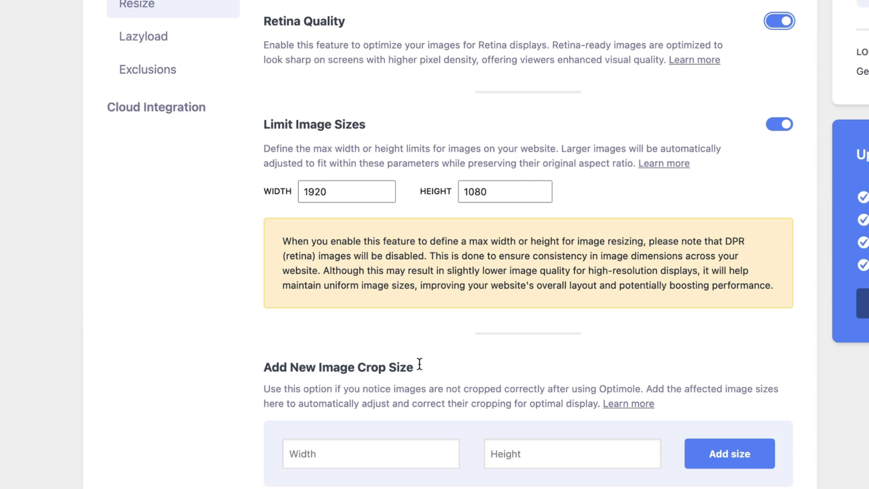
pyautogui.scroll(4, 410, 97)
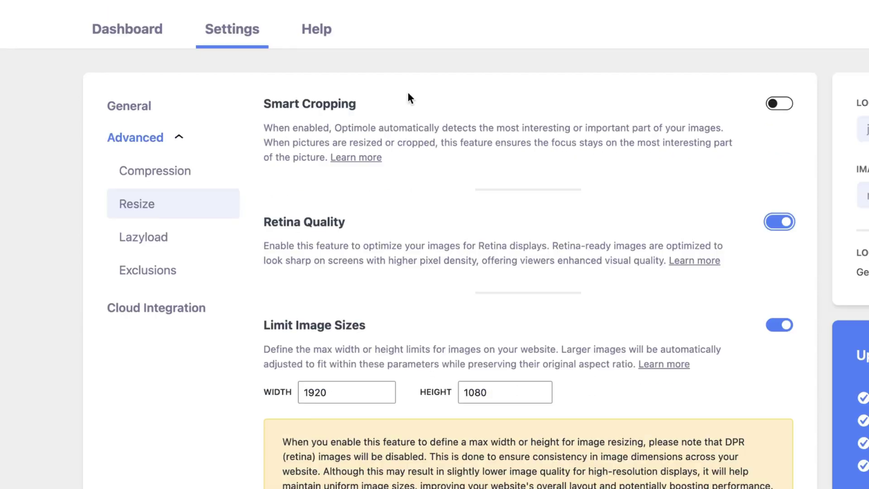
# Open the Lazyload settings and look at the live site's Gallery page
pyautogui.click(131, 241)
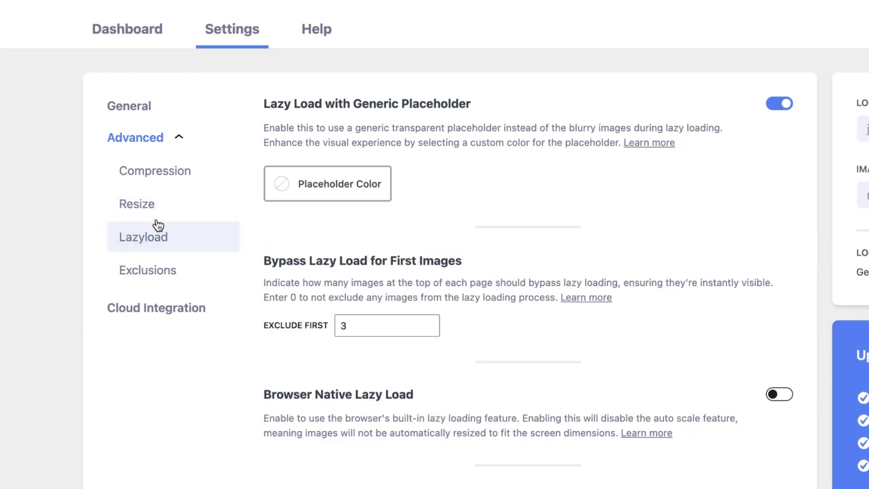
pyautogui.scroll(-1, 584, 178)
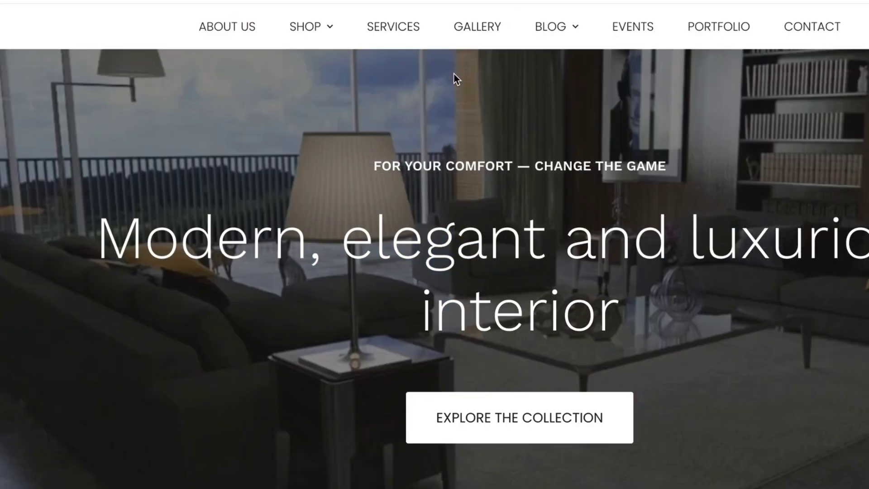
pyautogui.scroll(-5, 557, 141)
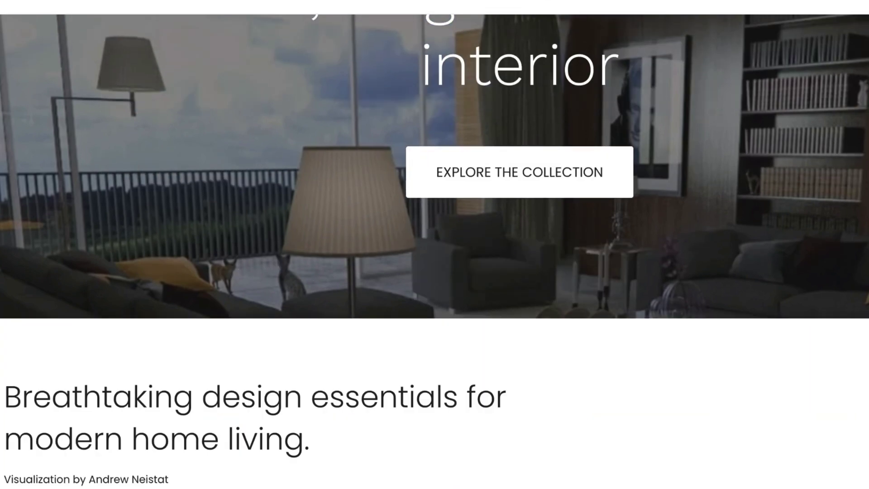
pyautogui.scroll(5, 558, 141)
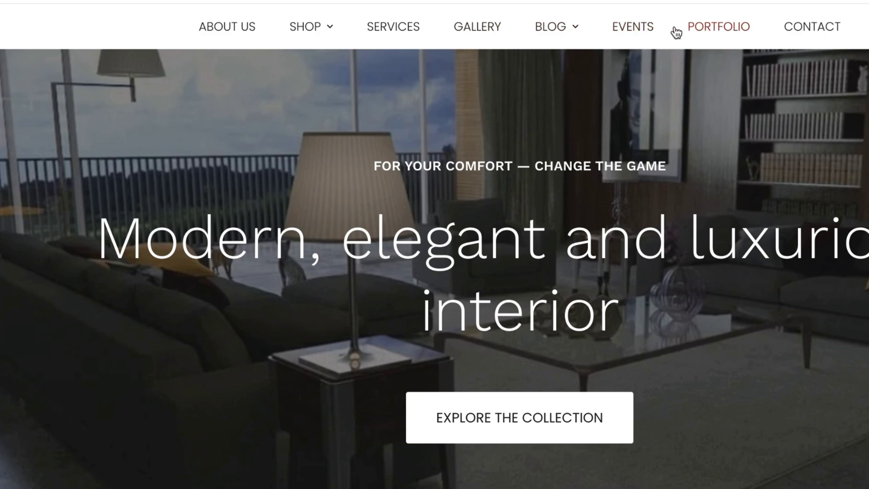
pyautogui.click(493, 27)
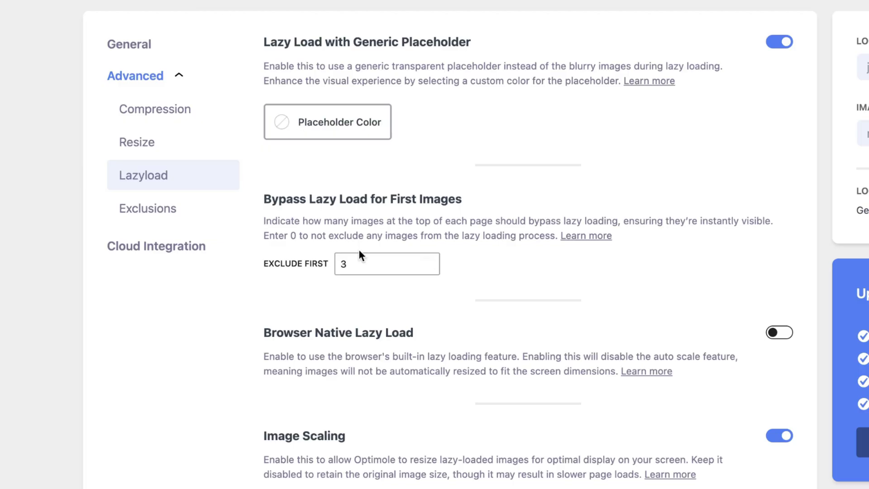
# Set lazy-load Exclude First to 4 images and save the changes
pyautogui.click(427, 261)
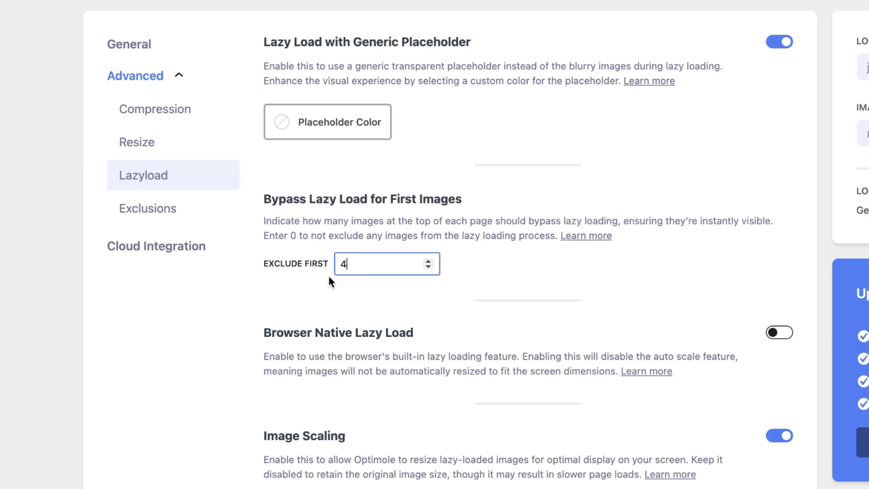
pyautogui.scroll(-3, 171, 395)
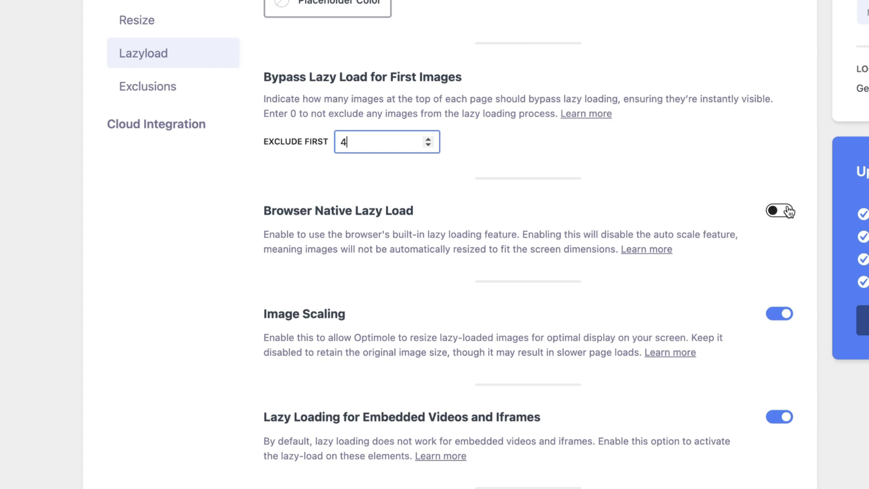
pyautogui.scroll(-3, 614, 355)
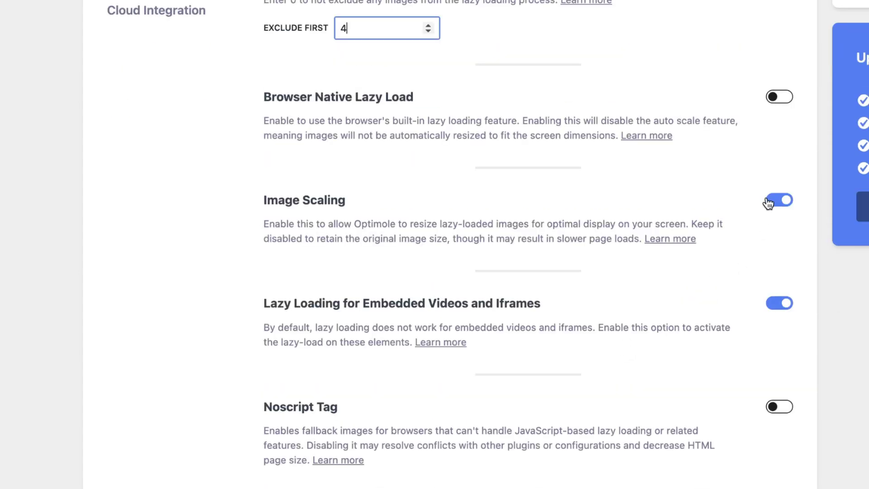
pyautogui.scroll(-3, 765, 163)
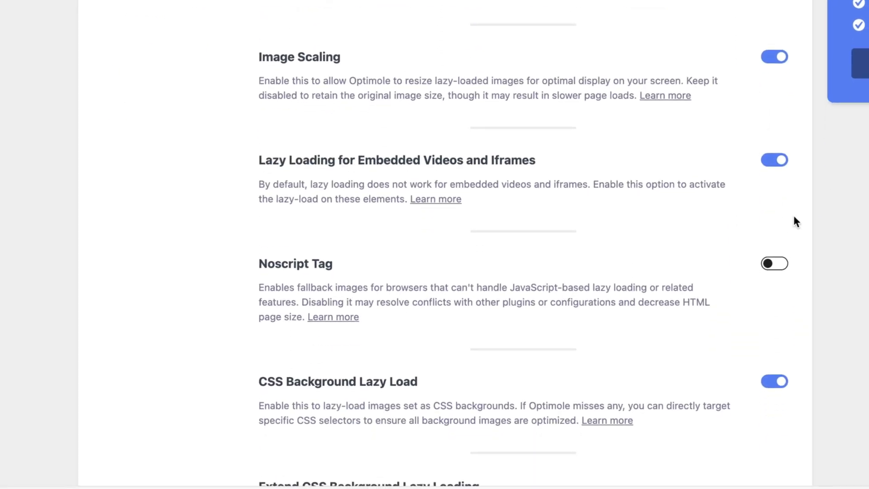
pyautogui.scroll(-5, 810, 245)
pyautogui.click(297, 422)
# Exclude images whose filename contains 'logo' from optimization
pyautogui.click(141, 268)
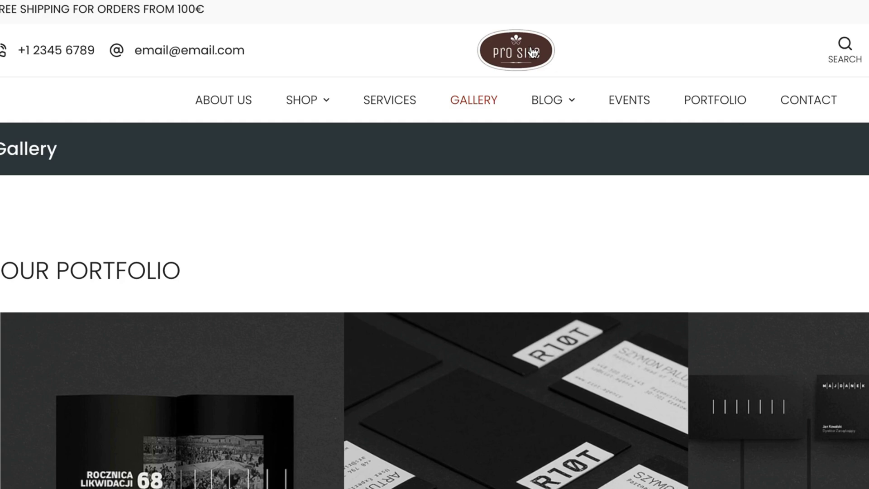
pyautogui.rightClick(533, 52)
pyautogui.press('Escape')
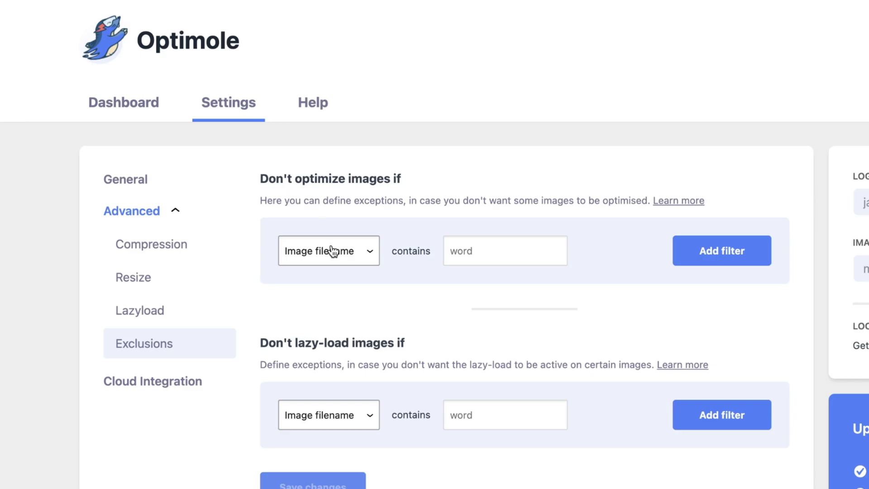
pyautogui.click(333, 250)
pyautogui.click(455, 248)
pyautogui.write('logo')
pyautogui.click(324, 256)
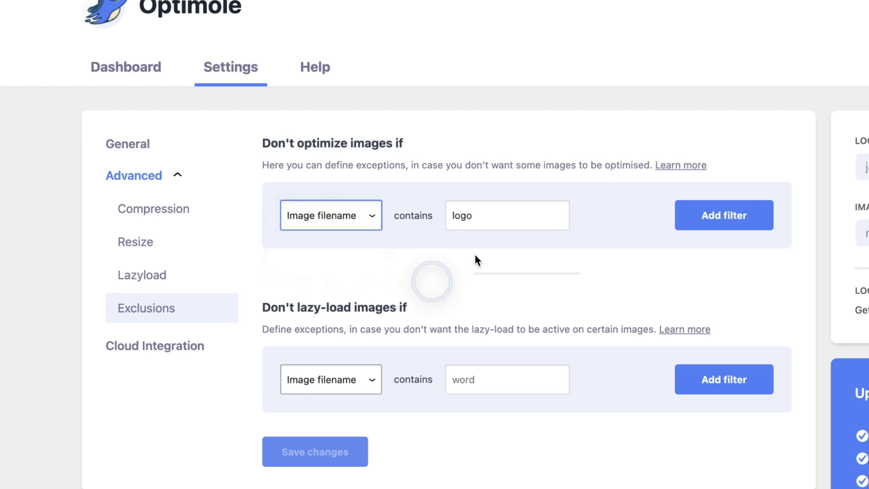
pyautogui.click(743, 215)
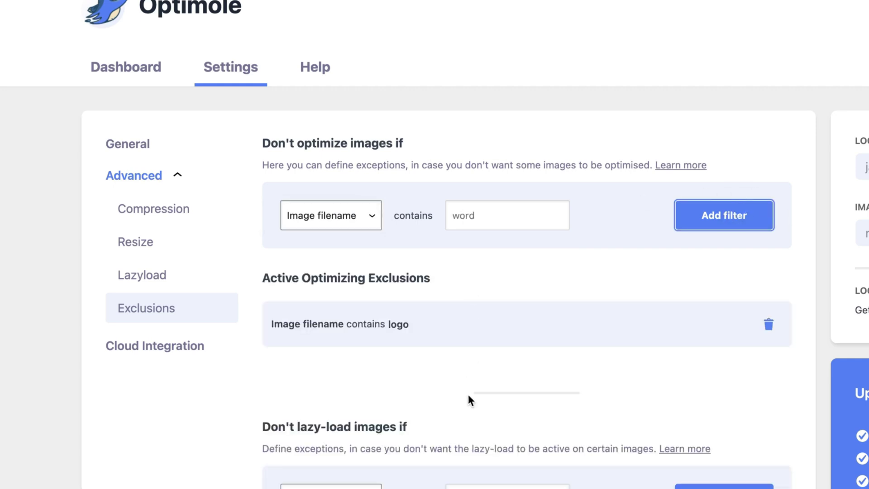
# Add the same 'filename contains logo' exclusion for lazy loading and save
pyautogui.click(526, 485)
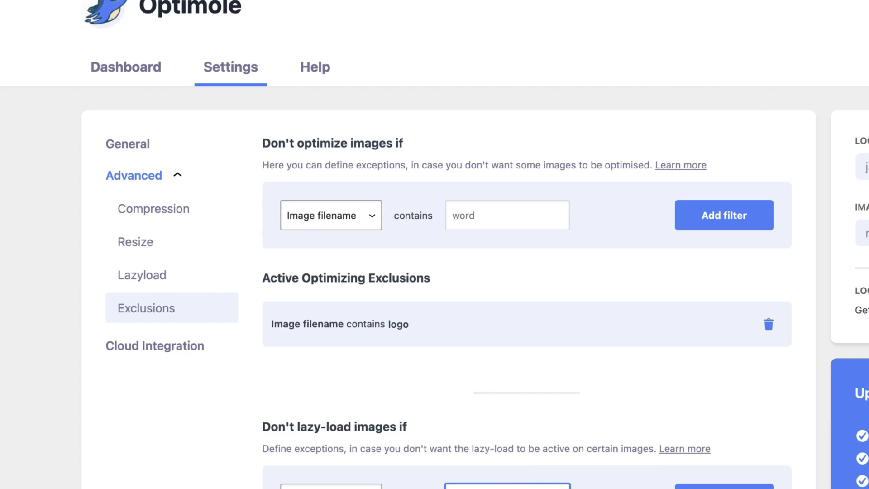
pyautogui.click(724, 487)
pyautogui.scroll(-3, 640, 223)
pyautogui.scroll(-2, 614, 237)
pyautogui.scroll(-2, 407, 317)
pyautogui.click(345, 405)
# Open the Cloud Integration settings
pyautogui.scroll(2, 397, 454)
pyautogui.scroll(3, 324, 465)
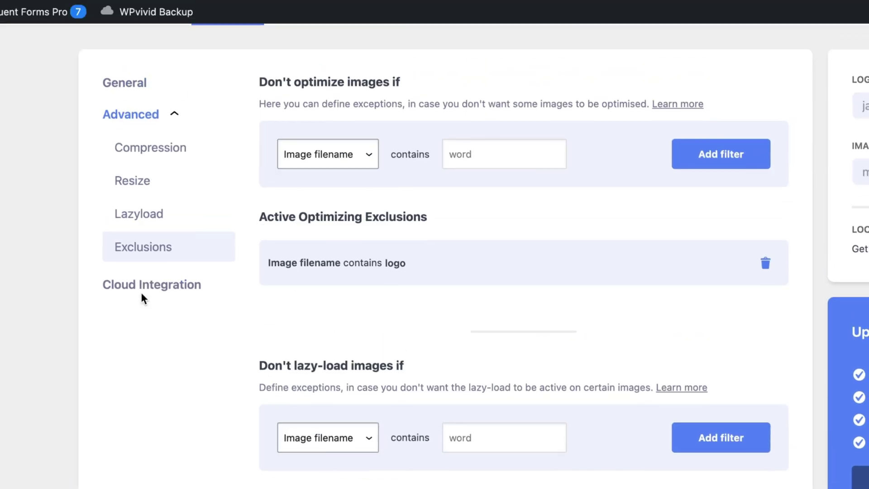
pyautogui.click(153, 285)
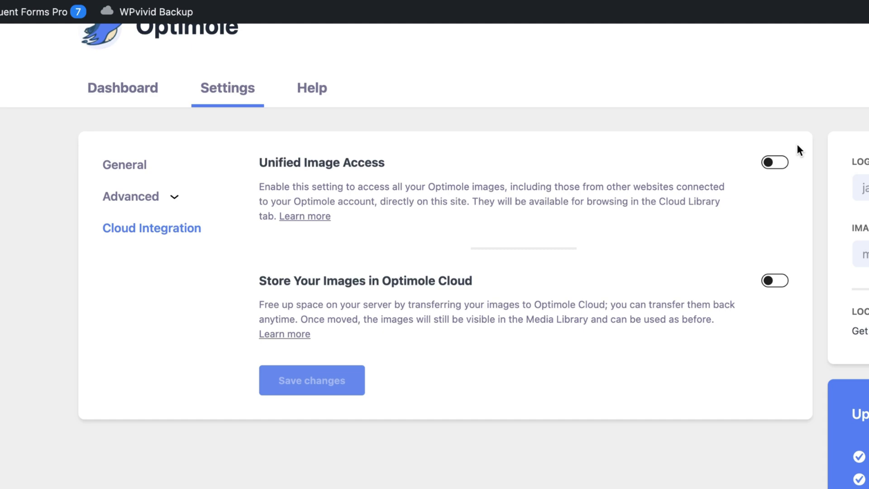
# Try Unified Image Access, leave it off, and save the Cloud Integration settings
pyautogui.click(779, 165)
pyautogui.click(351, 355)
pyautogui.click(774, 162)
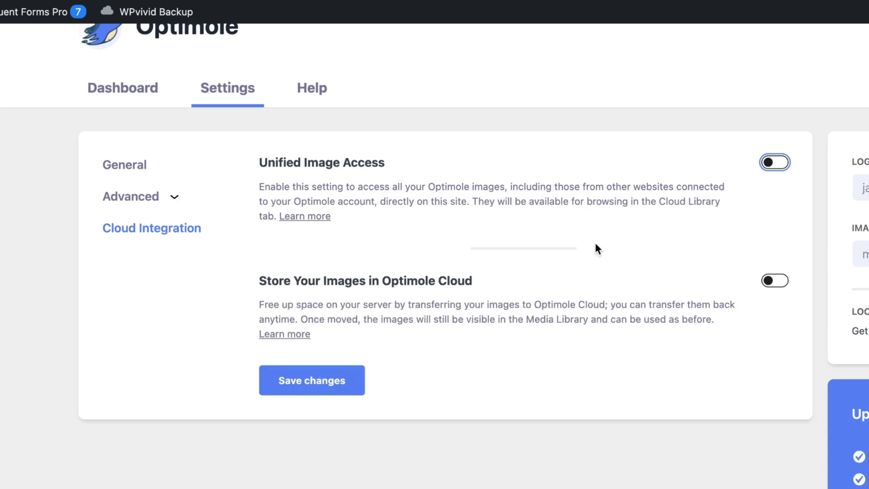
pyautogui.click(312, 382)
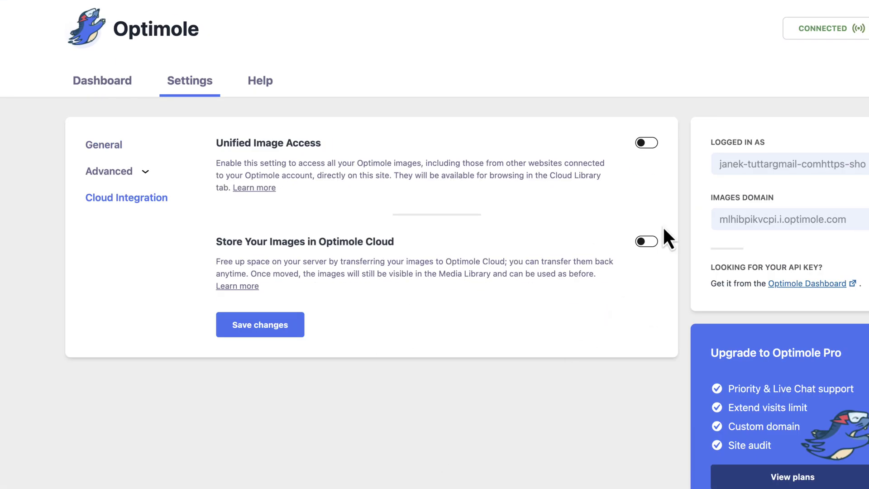
# Turn on Optimole Cloud storage and transfer the existing images to it
pyautogui.click(646, 241)
pyautogui.scroll(-2, 493, 317)
pyautogui.scroll(-3, 493, 317)
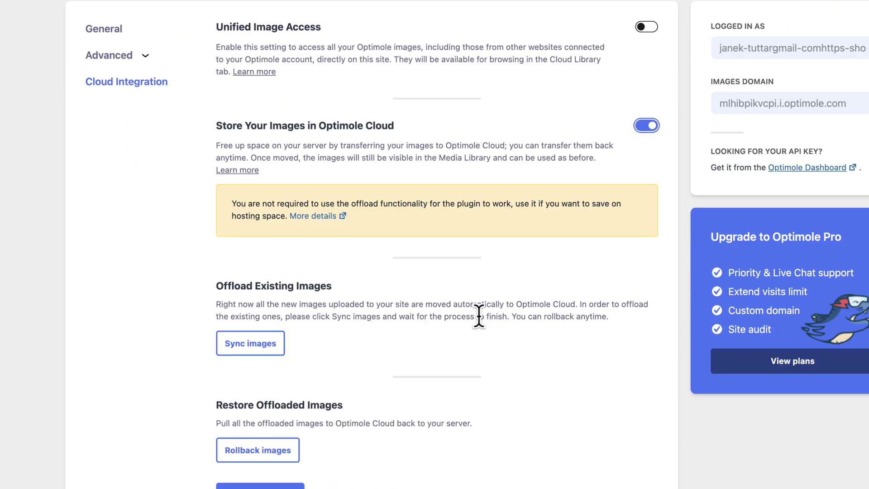
pyautogui.click(256, 346)
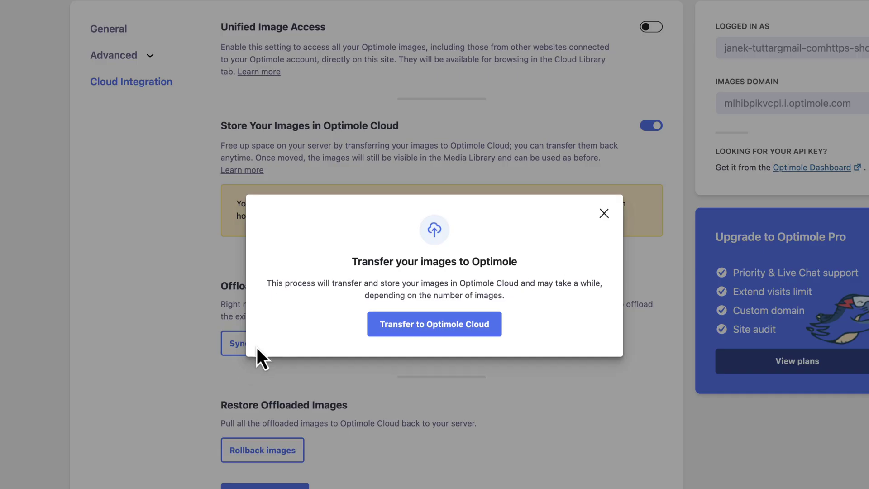
pyautogui.click(458, 340)
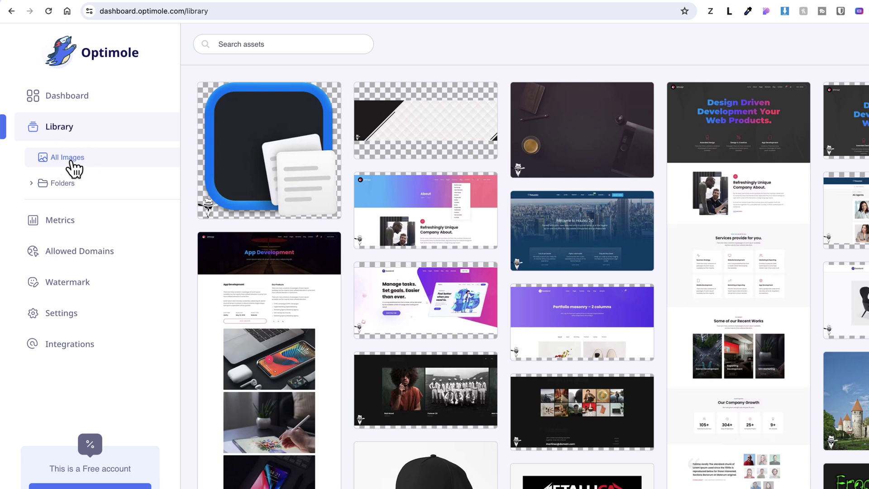
# Scroll through the cloud library and glance at the flower image's options
pyautogui.scroll(-10, 683, 148)
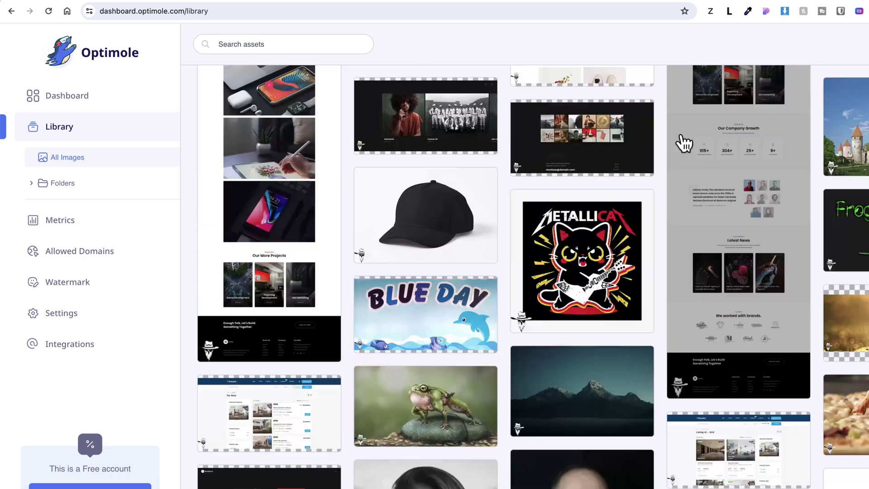
pyautogui.scroll(-5, 683, 147)
pyautogui.scroll(-5, 683, 145)
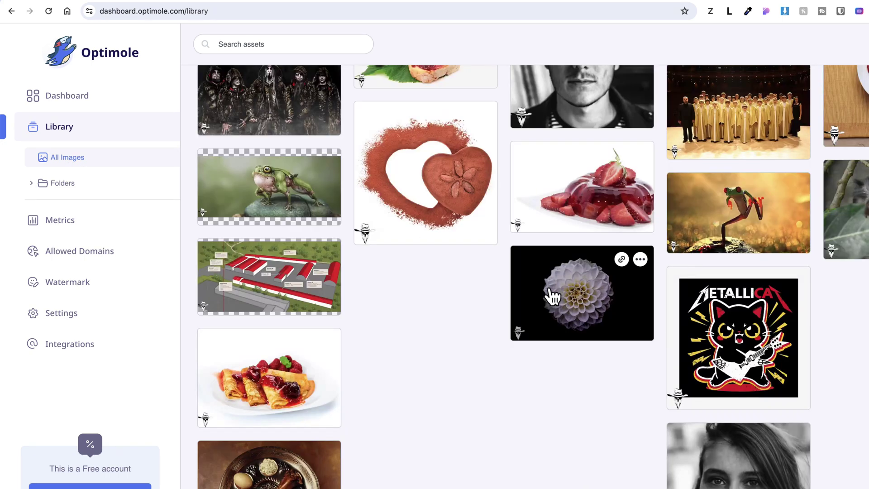
pyautogui.click(640, 259)
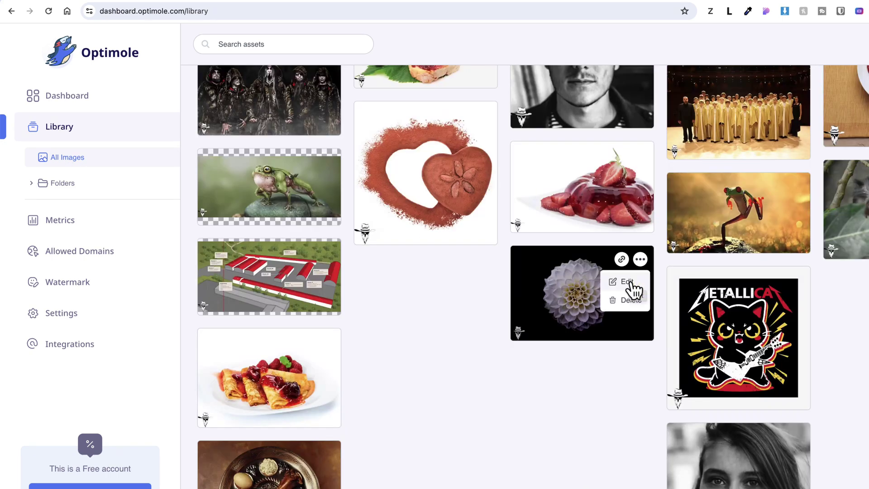
pyautogui.click(632, 285)
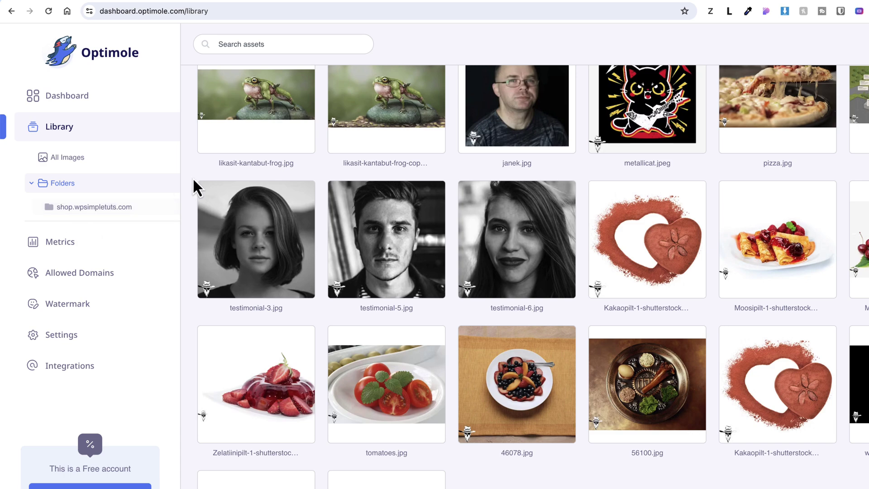
pyautogui.scroll(10, 651, 255)
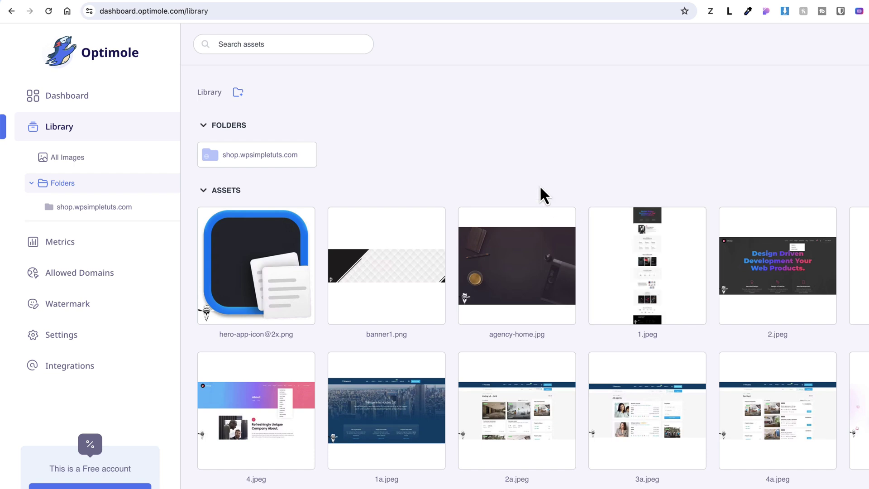
# Show all images and inspect the app icon image's watermark settings in its editor
pyautogui.click(99, 167)
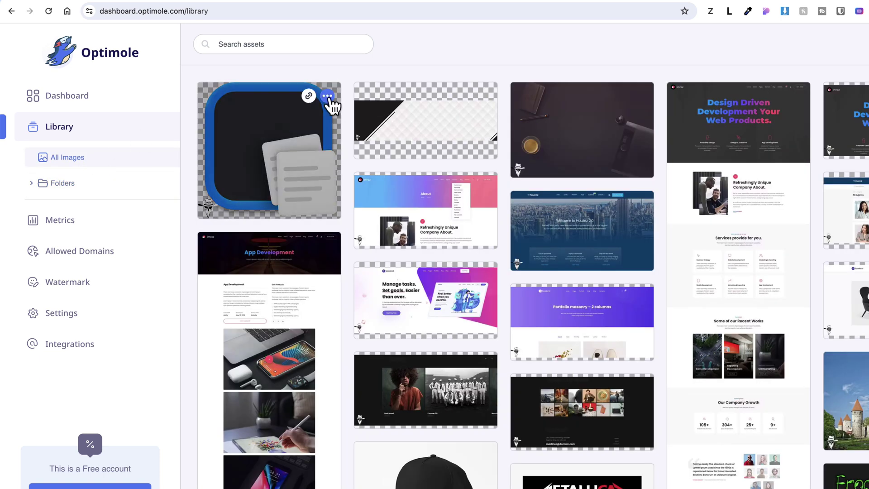
pyautogui.click(327, 96)
pyautogui.click(317, 119)
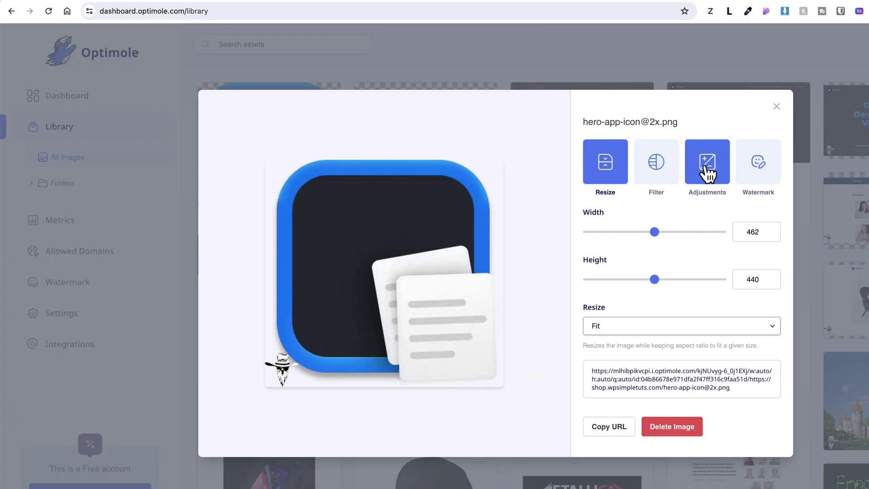
pyautogui.click(756, 162)
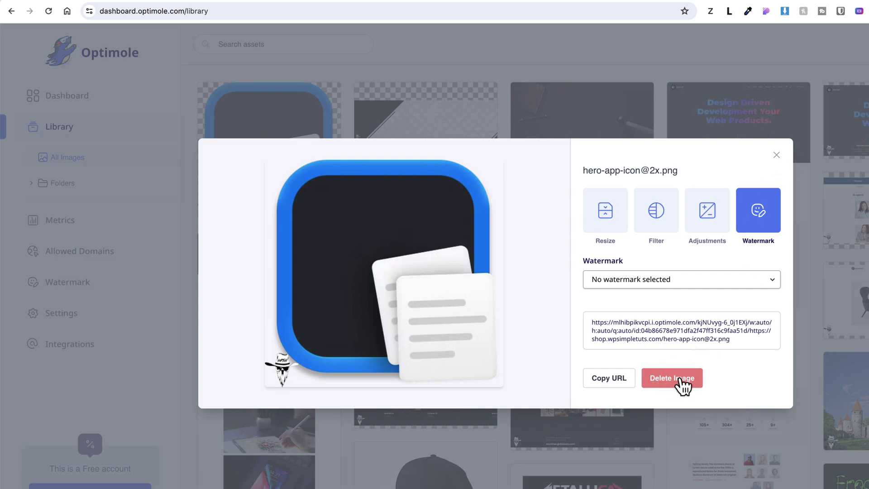
pyautogui.click(776, 156)
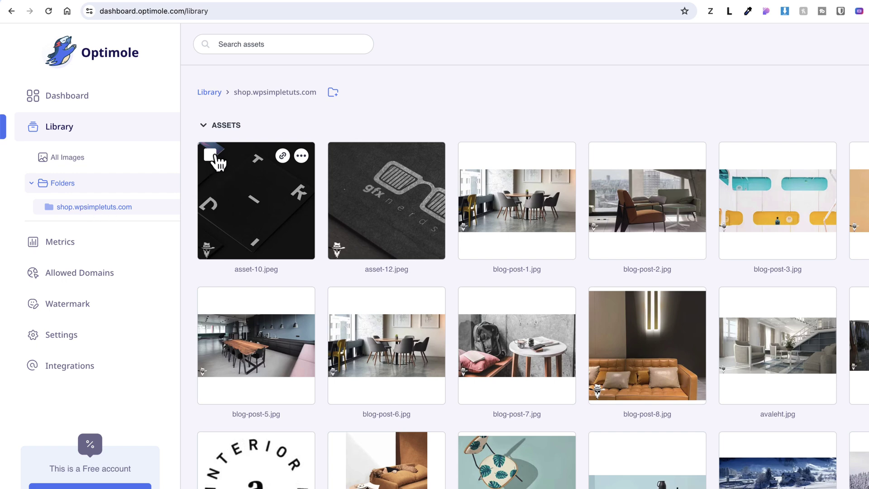
# Select asset-10.jpeg, asset-12.jpeg, blog-post-1.jpg and blog-post-2.jpg in the library
pyautogui.click(211, 155)
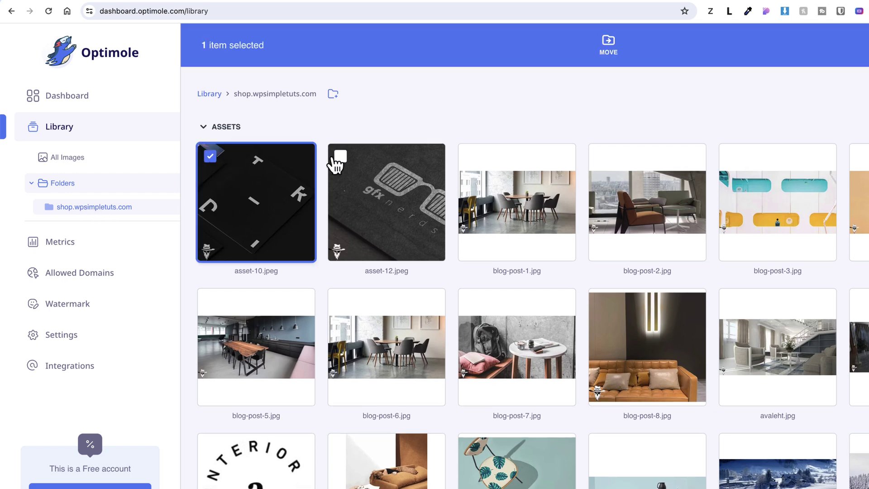
pyautogui.click(339, 157)
pyautogui.click(471, 157)
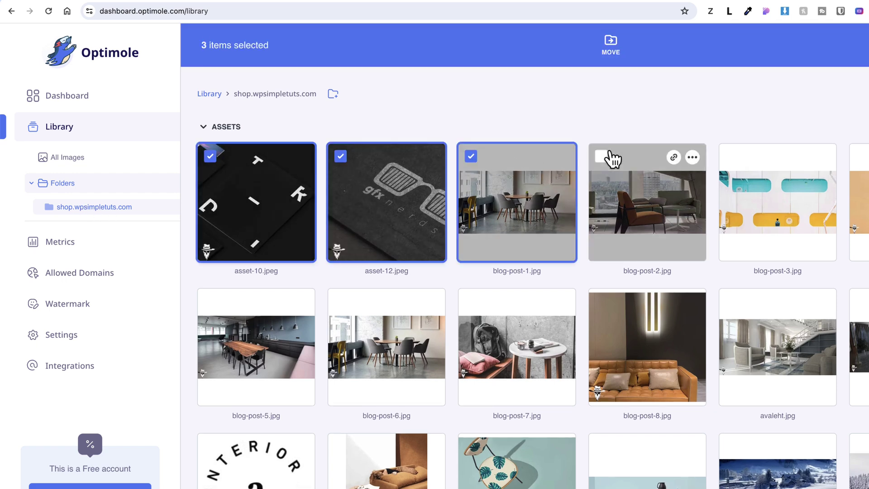
pyautogui.click(601, 157)
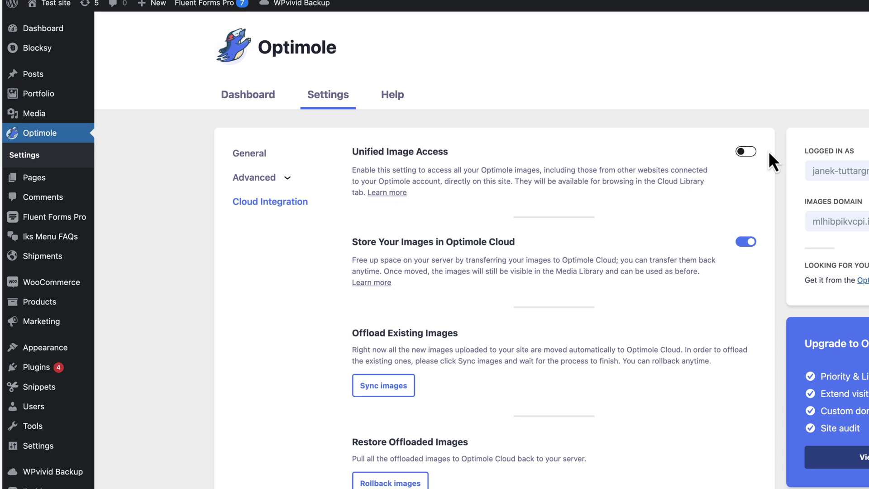
# Enable Unified Image Access limited to shop.wpsimpletuts.com and save the settings
pyautogui.click(746, 152)
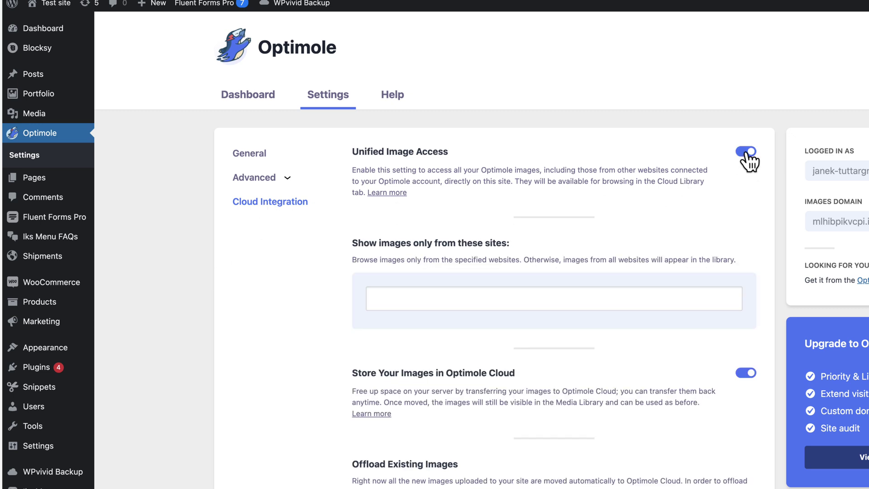
pyautogui.click(400, 299)
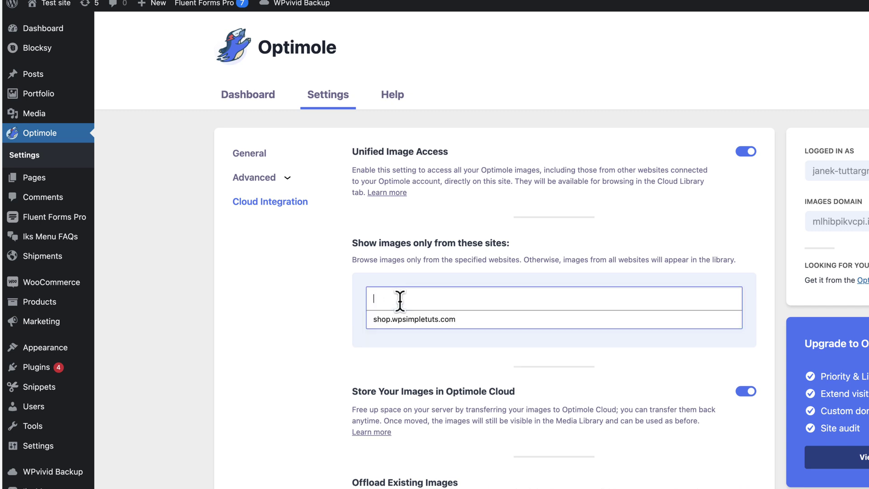
pyautogui.click(404, 327)
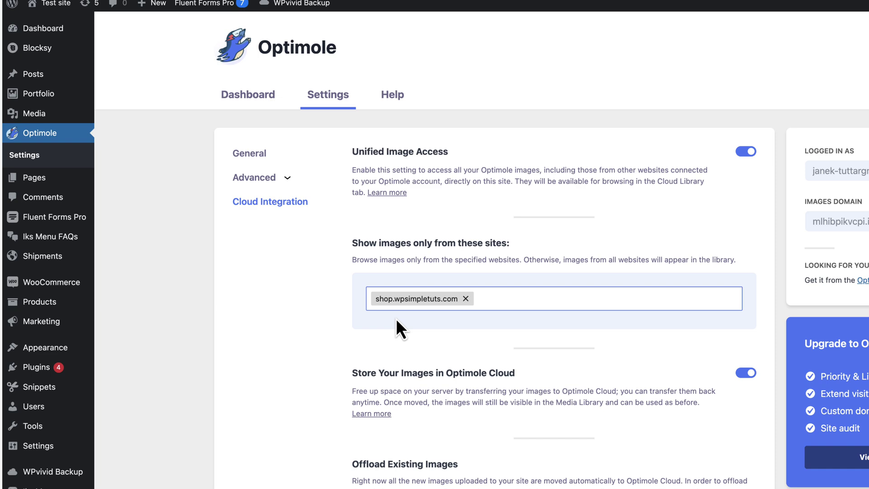
pyautogui.scroll(-4, 332, 346)
pyautogui.click(400, 479)
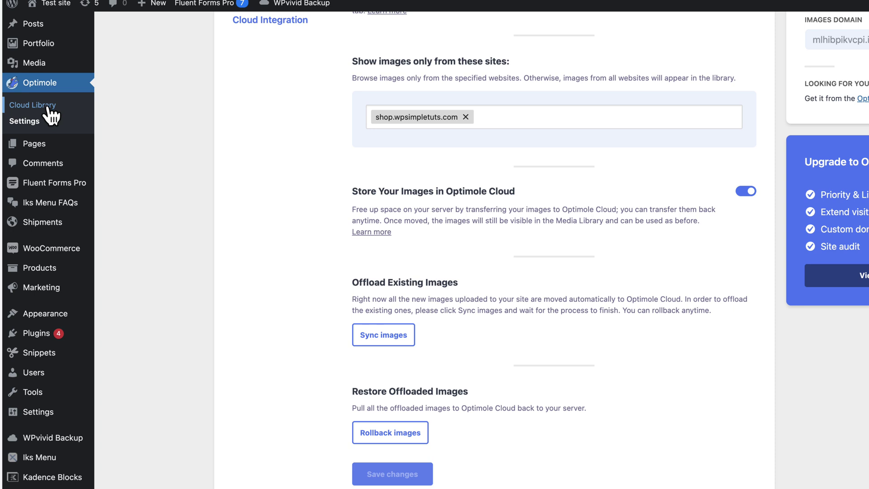
# Browse the Cloud Library's images, preview the laptop image, and open the shop.wpsimpletuts.com folder
pyautogui.click(47, 106)
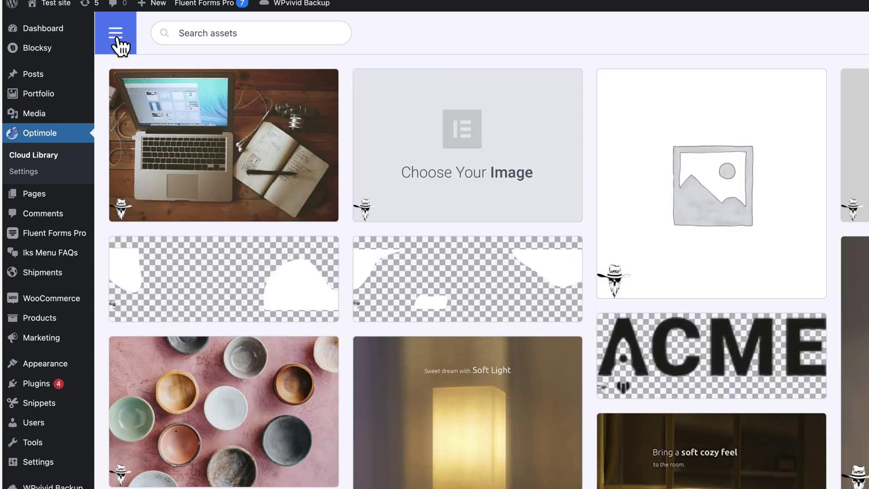
pyautogui.click(116, 37)
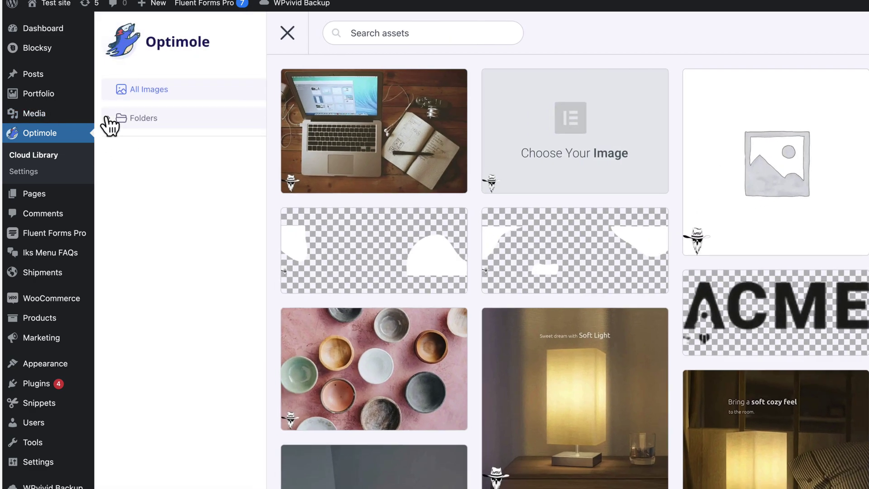
pyautogui.click(111, 120)
pyautogui.click(156, 93)
pyautogui.moveTo(373, 130)
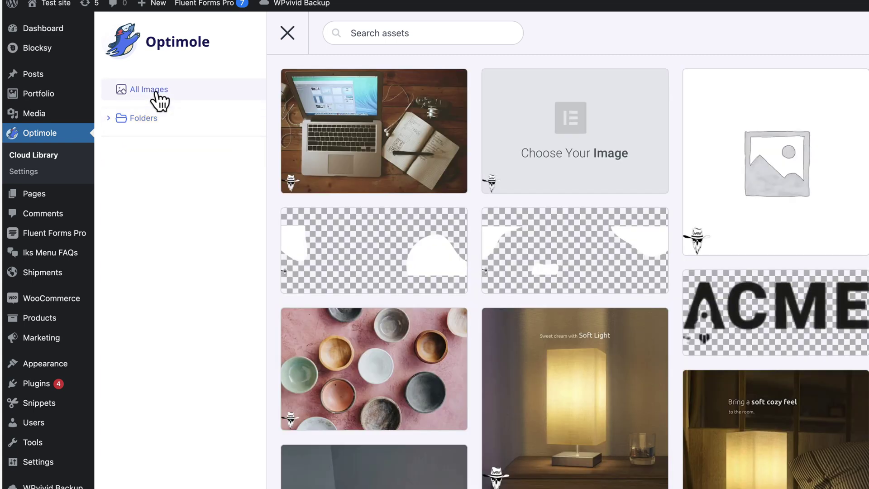
pyautogui.click(370, 119)
pyautogui.press('Escape')
pyautogui.click(183, 121)
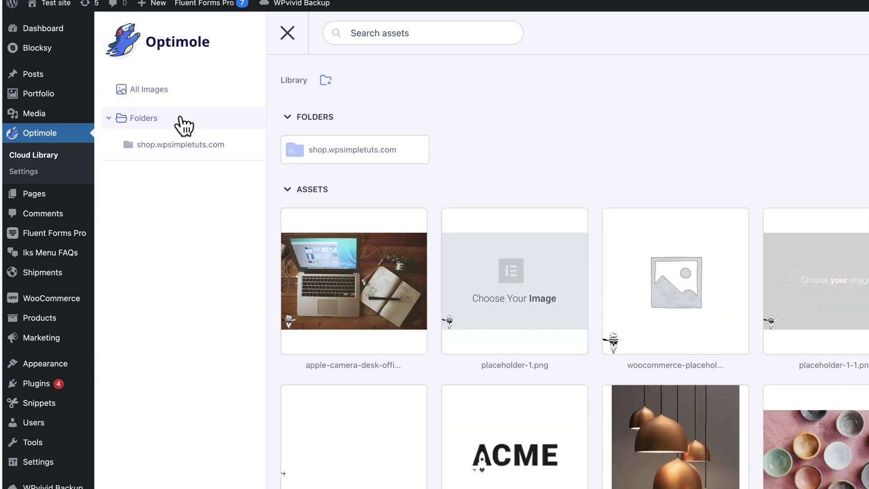
pyautogui.click(195, 153)
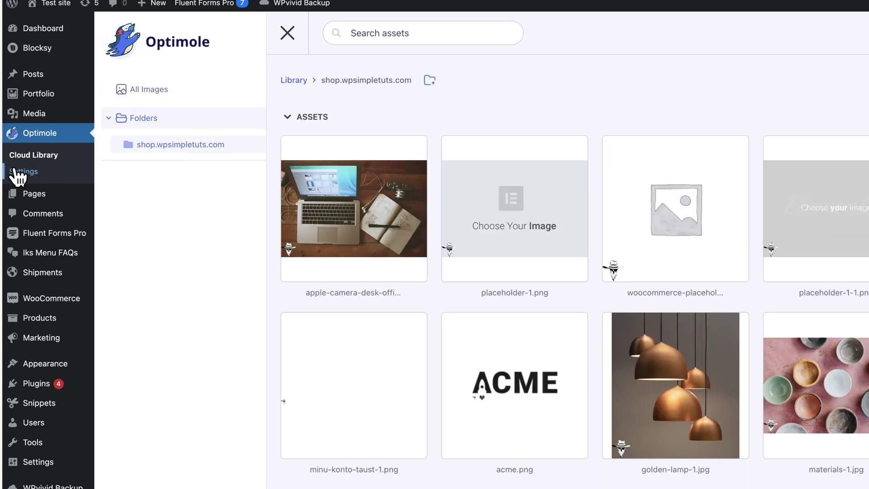
# Turn off Unified Image Access in Cloud Integration and save
pyautogui.click(20, 174)
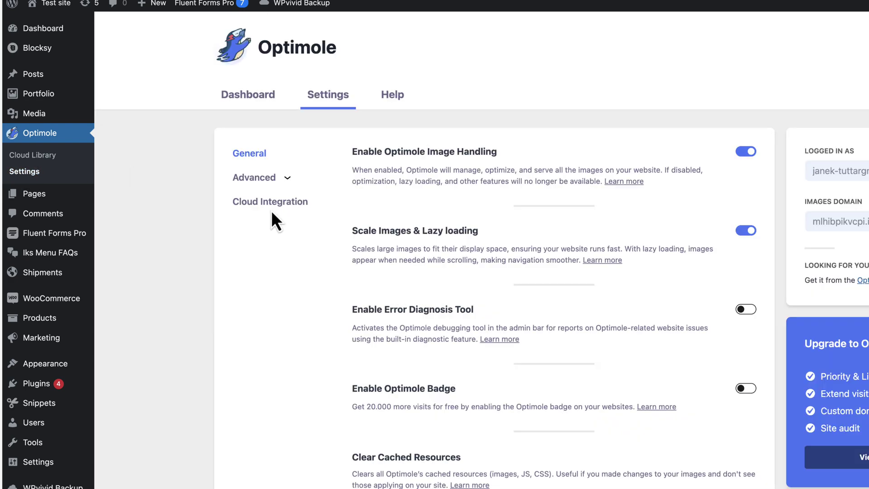
pyautogui.click(276, 206)
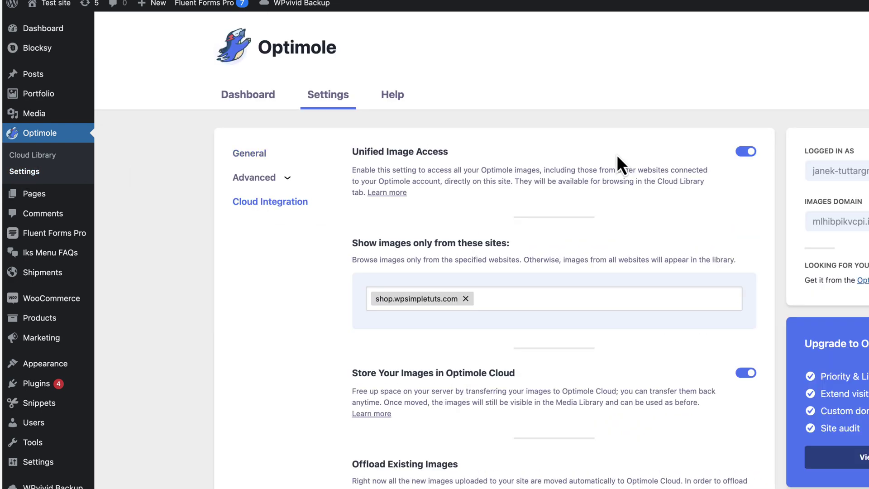
pyautogui.click(746, 151)
pyautogui.scroll(-3, 545, 336)
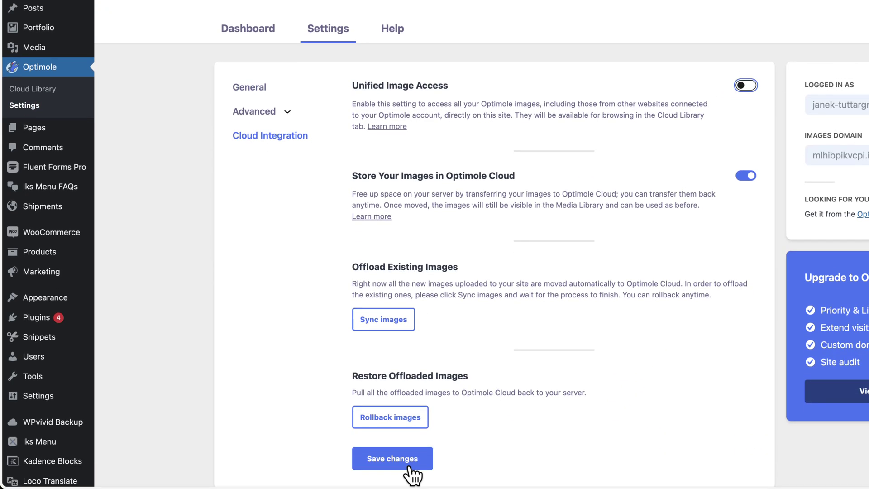
pyautogui.click(401, 458)
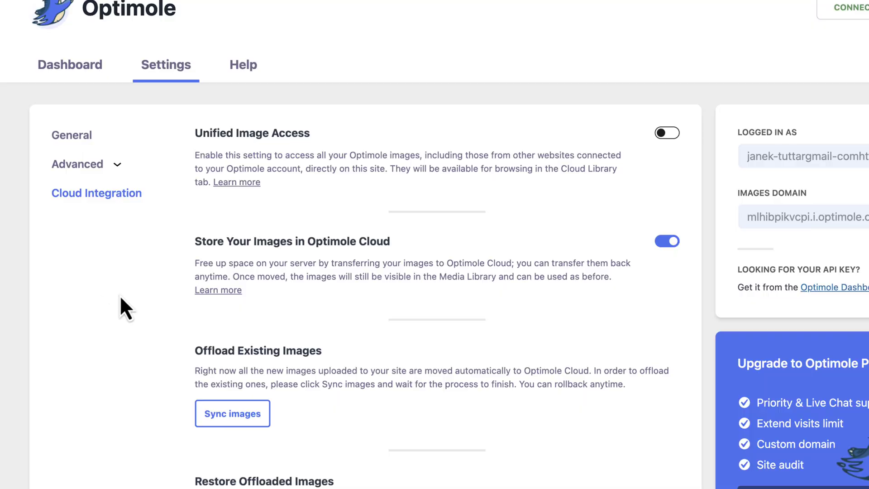
# Disable Optimole Cloud storage, keeping 'Restore images after disabling', and save
pyautogui.click(671, 243)
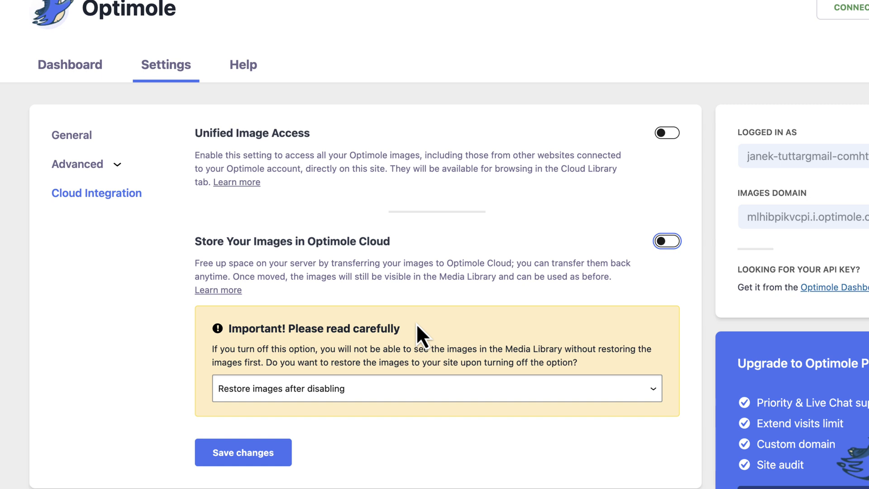
pyautogui.click(385, 389)
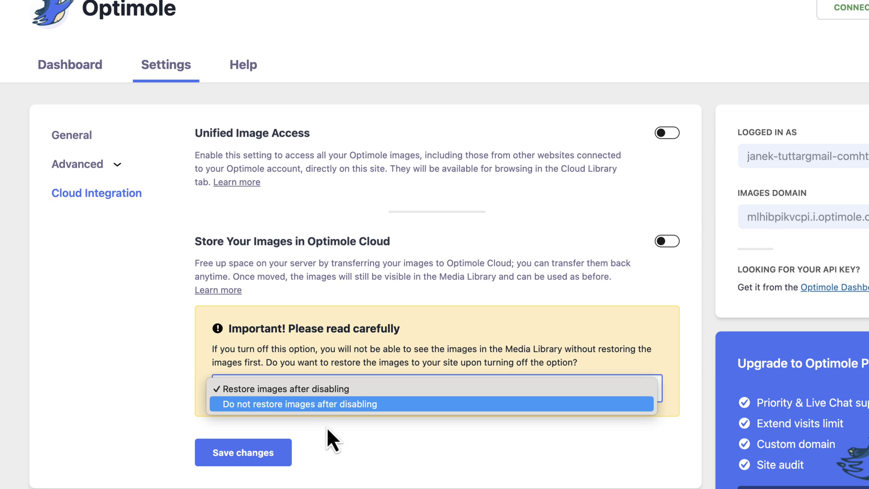
pyautogui.press('Escape')
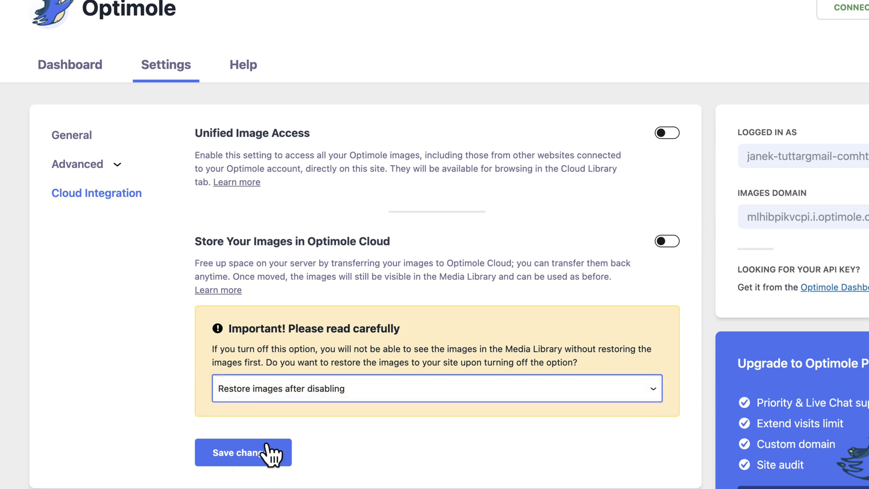
pyautogui.click(261, 453)
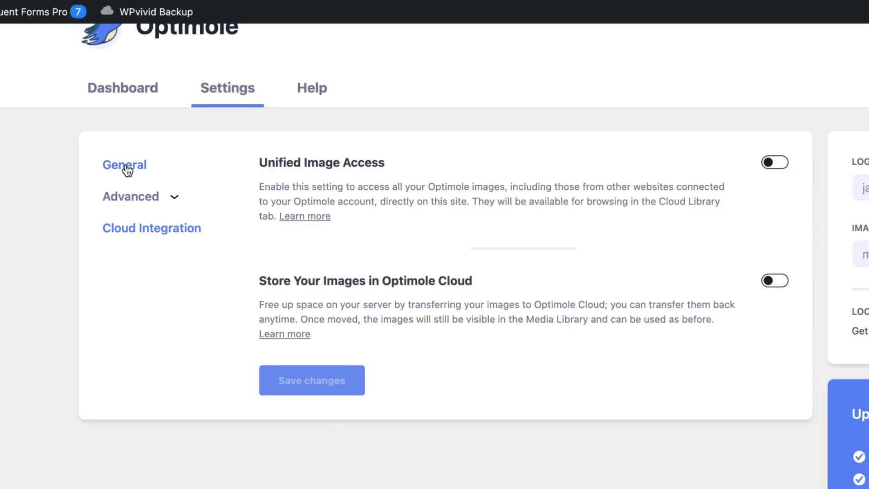
# Clear Optimole's cached images and cached CSS & JS from the General settings
pyautogui.click(131, 165)
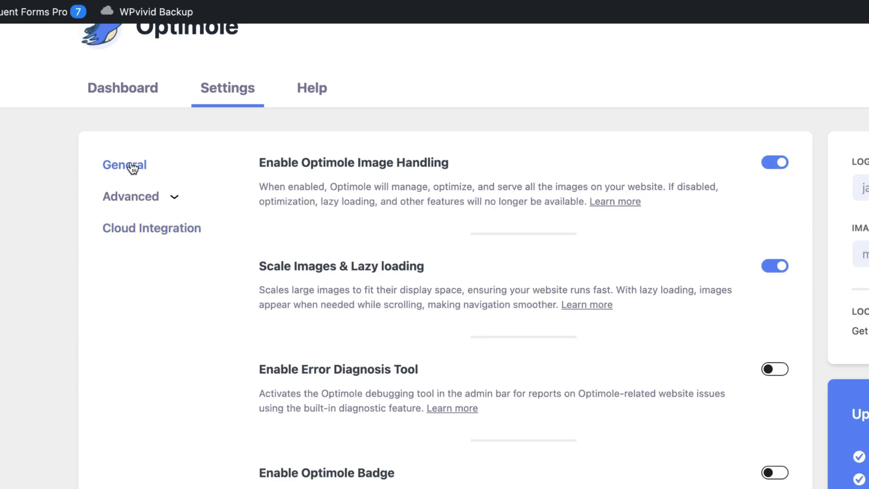
pyautogui.scroll(-5, 317, 271)
pyautogui.click(361, 397)
pyautogui.click(514, 396)
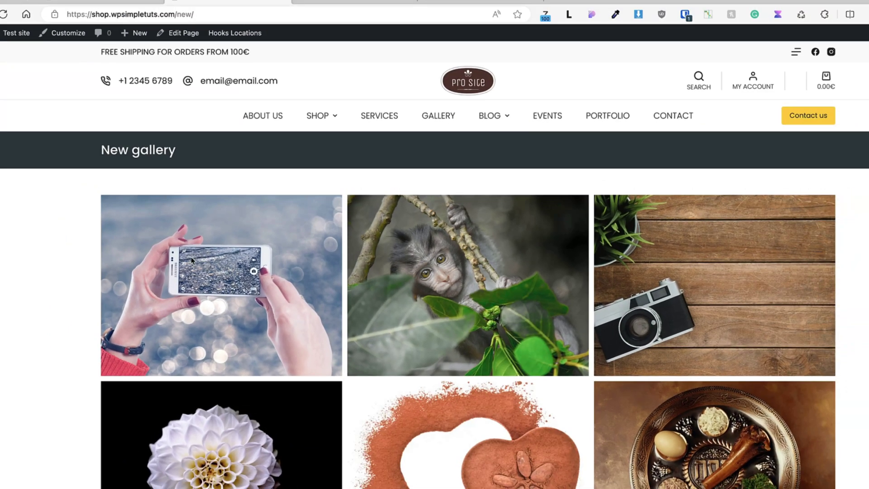
# Open the phone gallery photo in its own tab and highlight its Optimole image domain
pyautogui.rightClick(188, 257)
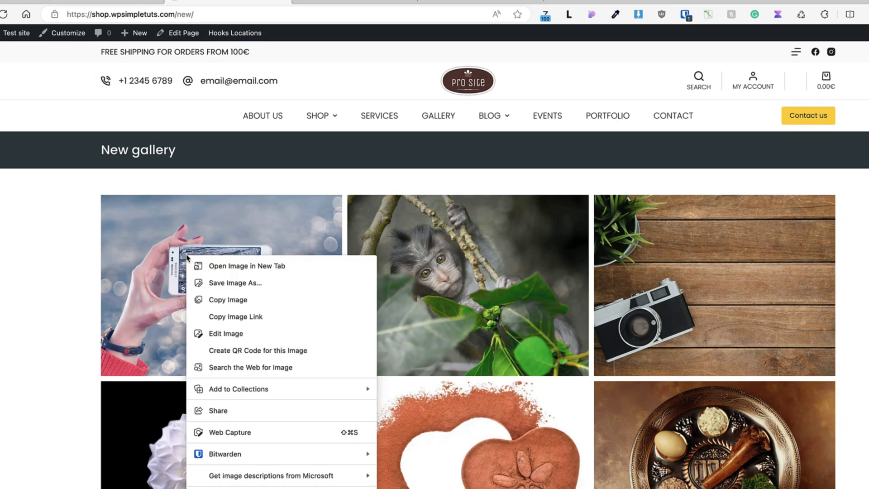
pyautogui.click(230, 266)
pyautogui.click(334, 1)
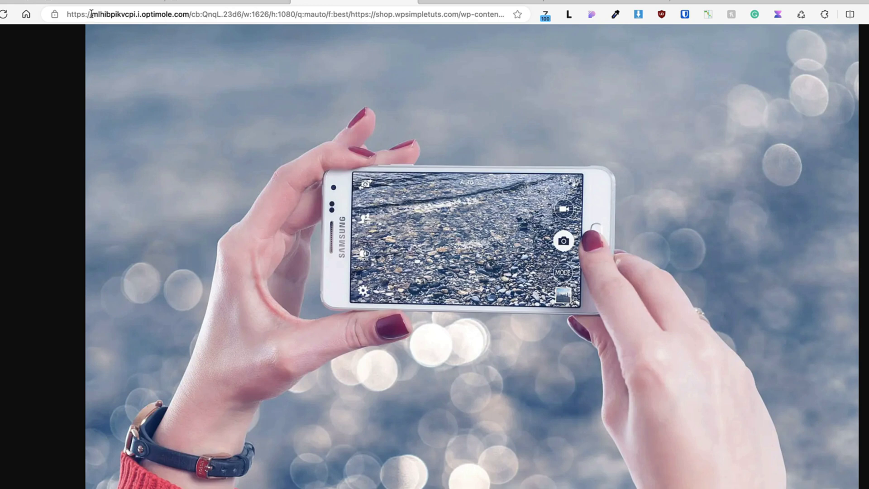
pyautogui.moveTo(91, 14); pyautogui.dragTo(189, 14)
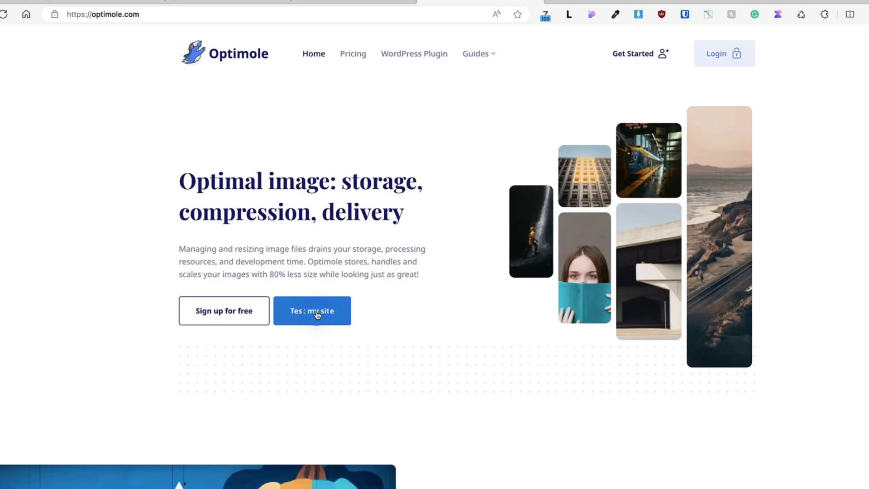
pyautogui.click(318, 313)
pyautogui.click(243, 271)
pyautogui.write('https://shop.wpsimpletuts.com/new/')
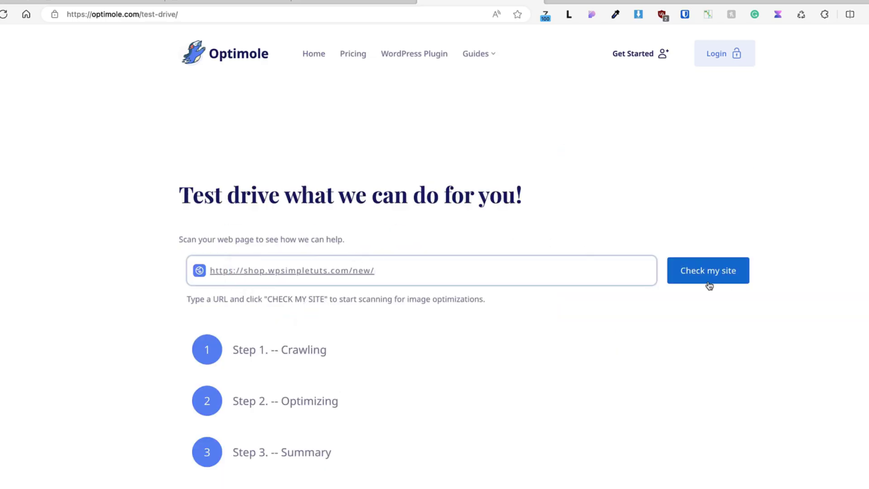
pyautogui.click(713, 275)
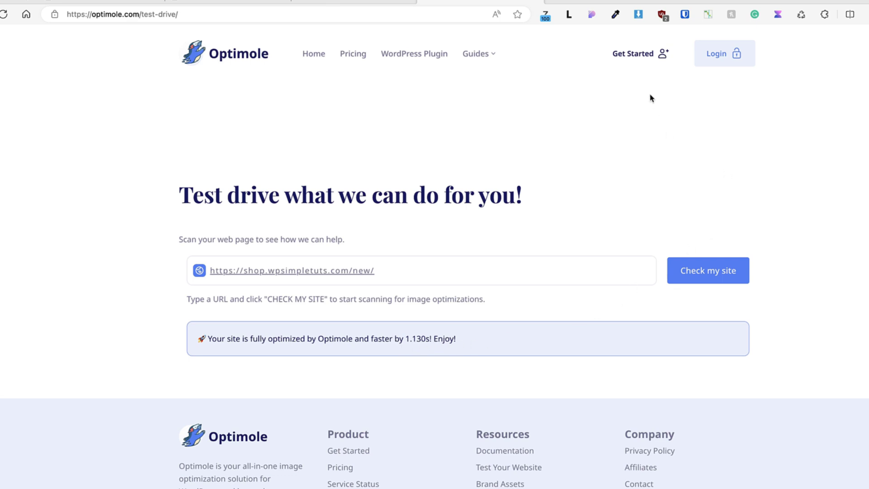
# Log in to the Optimole Dashboard and copy the account's API key
pyautogui.click(715, 59)
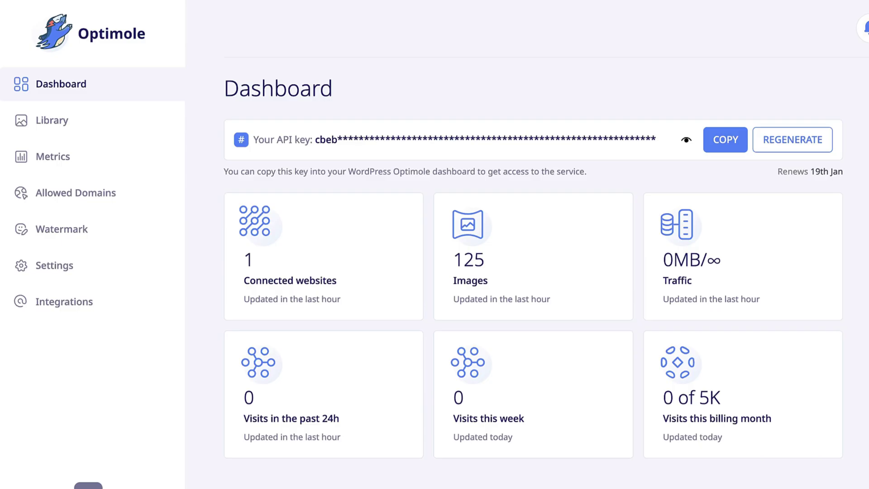
pyautogui.click(726, 141)
# Select 56100-scaled.jpg and the cocoa image in the Library, then cancel moving them
pyautogui.click(56, 124)
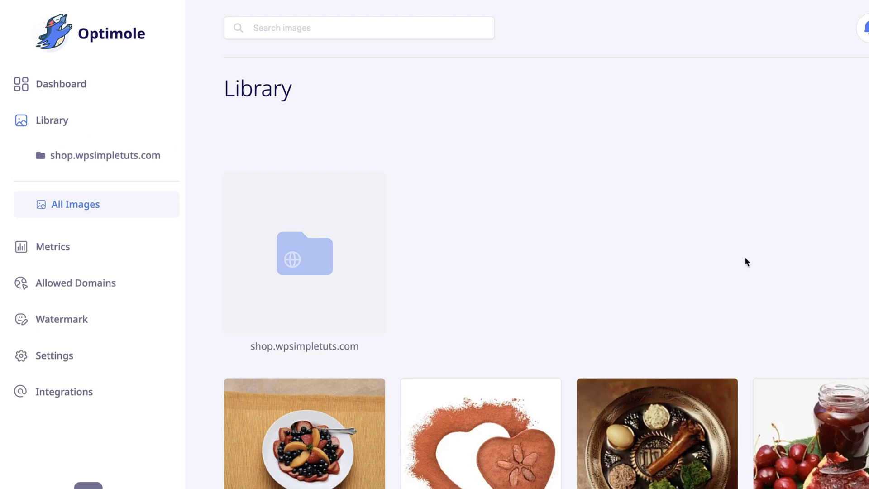
pyautogui.scroll(-3, 758, 254)
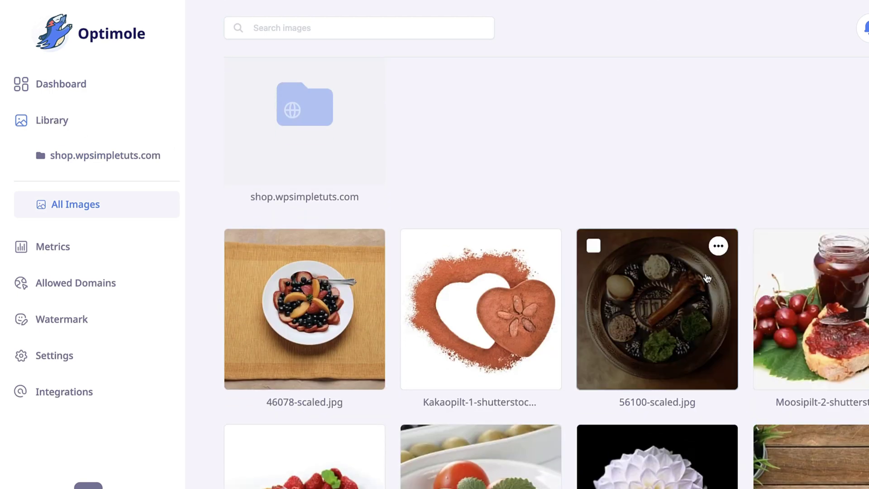
pyautogui.click(716, 258)
pyautogui.click(594, 245)
pyautogui.click(417, 246)
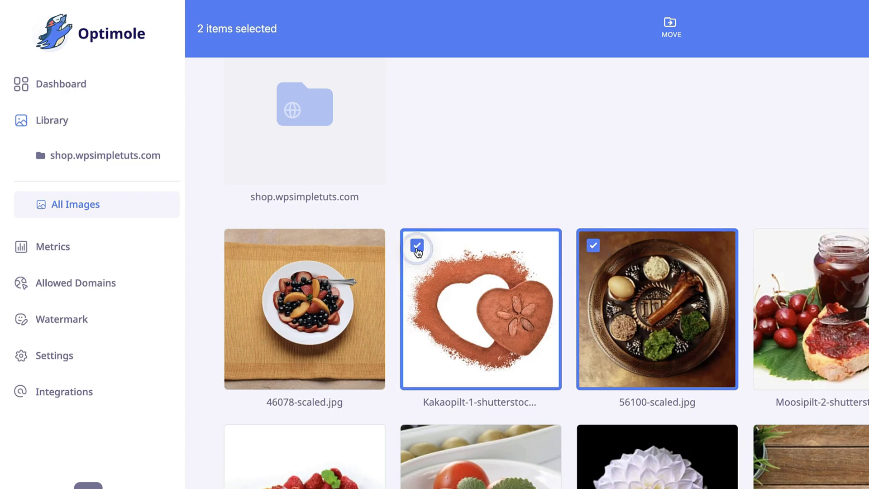
pyautogui.click(670, 26)
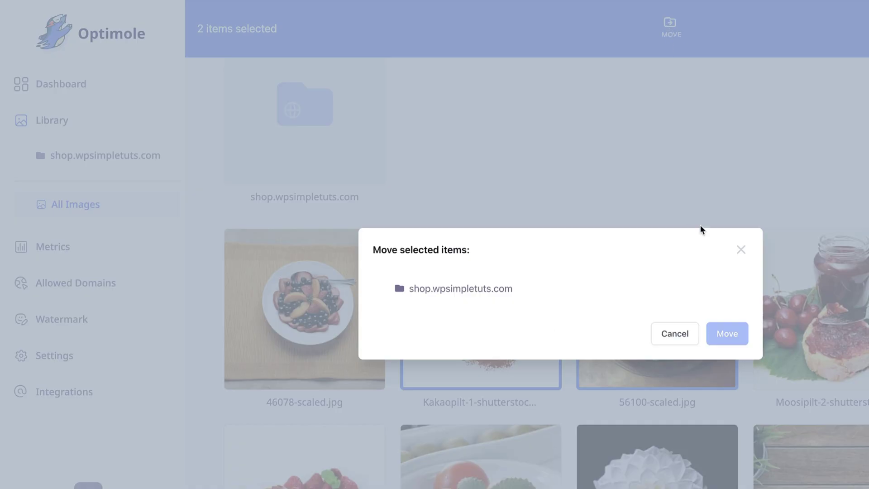
pyautogui.click(739, 248)
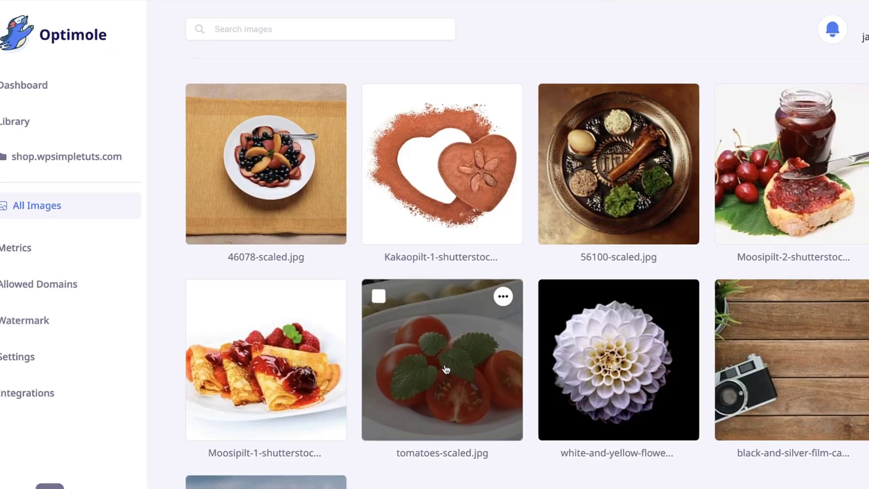
# Open tomatoes-scaled.jpg in the editor and keep its Fit resize mode
pyautogui.click(448, 358)
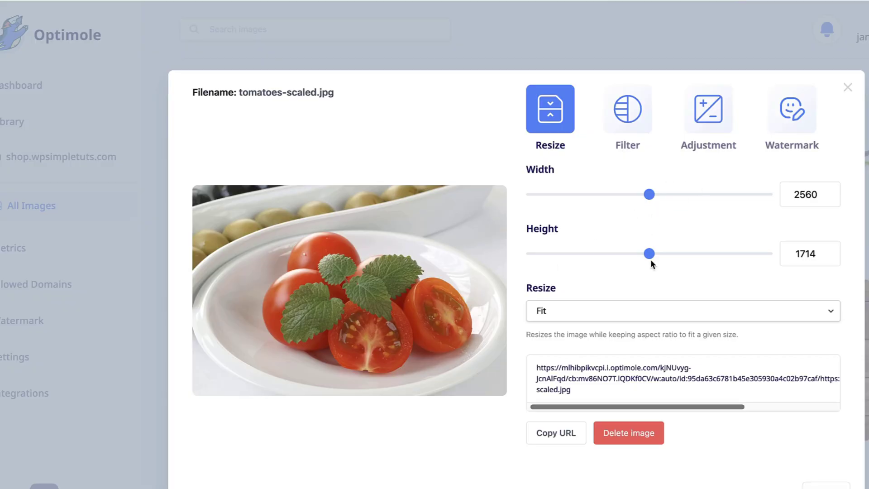
pyautogui.click(587, 311)
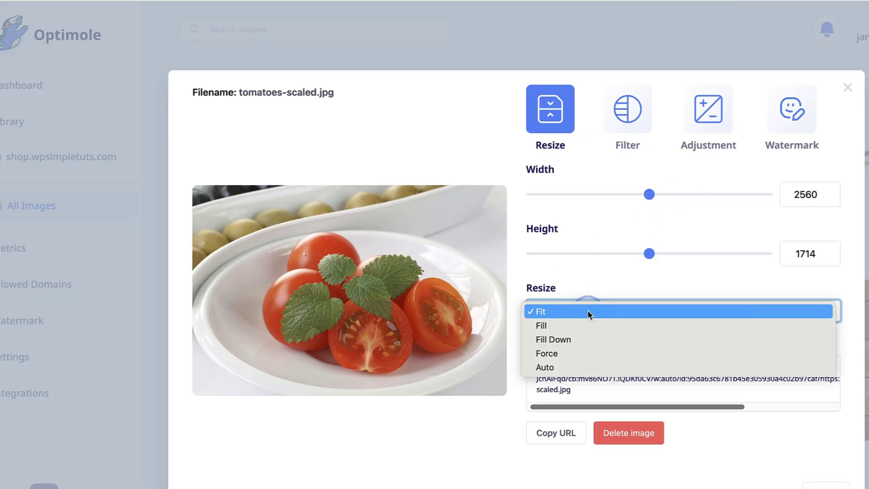
pyautogui.click(613, 272)
# Set the tomato image's sharpen to 0.5, then review its adjustment and watermark options
pyautogui.click(629, 119)
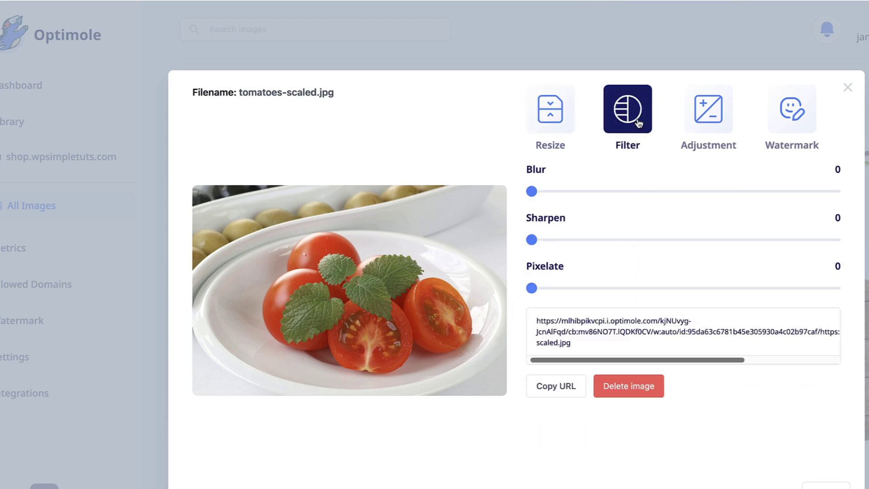
pyautogui.moveTo(541, 242)
pyautogui.mouseDown()
pyautogui.moveTo(753, 235)
pyautogui.moveTo(471, 238)
pyautogui.mouseUp()
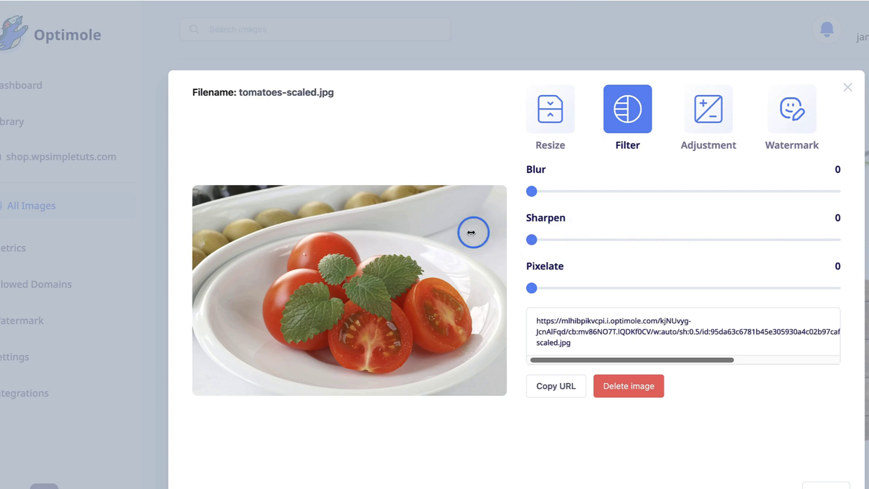
pyautogui.click(724, 127)
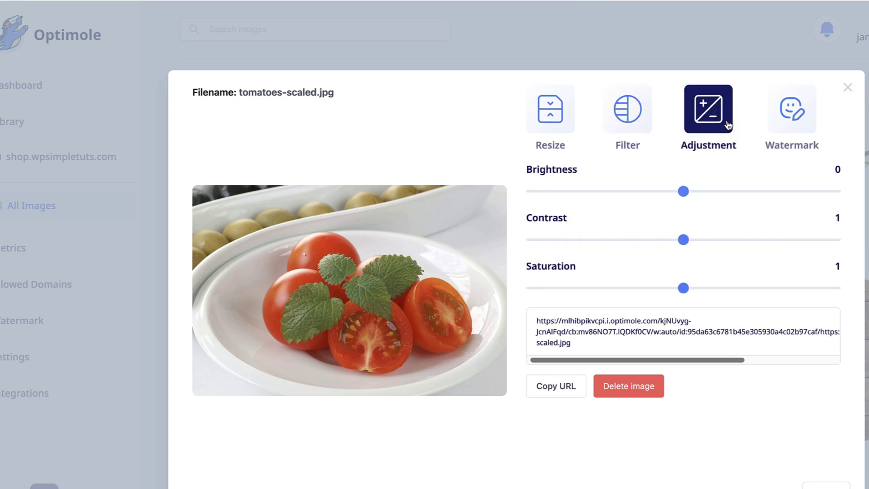
pyautogui.click(780, 129)
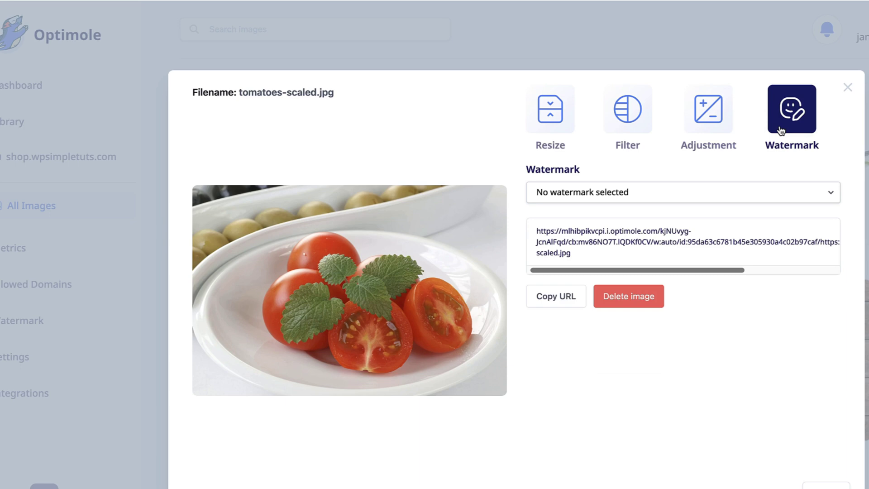
# Check the image's watermark list, then upload wpsh-skull.png as a new watermark
pyautogui.click(610, 191)
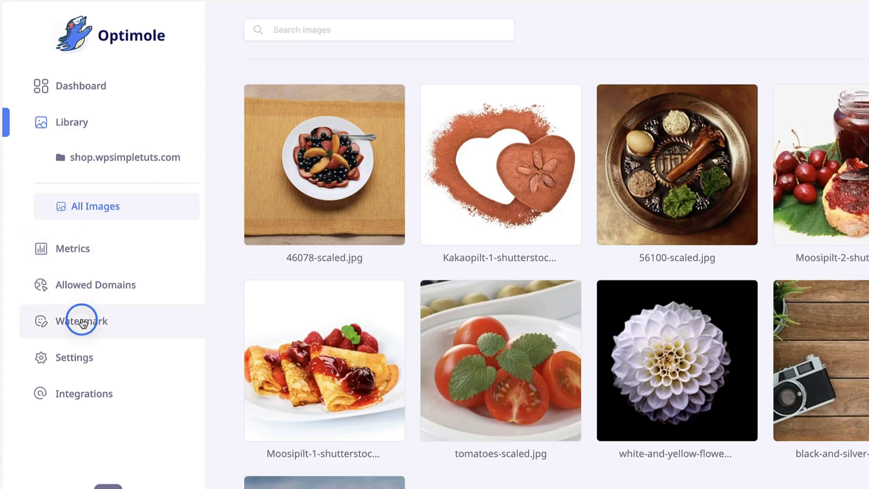
pyautogui.click(82, 321)
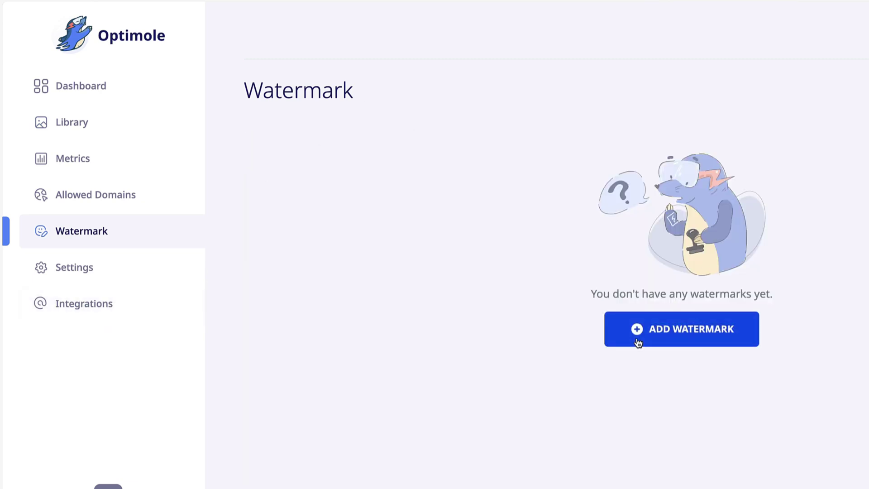
pyautogui.click(637, 343)
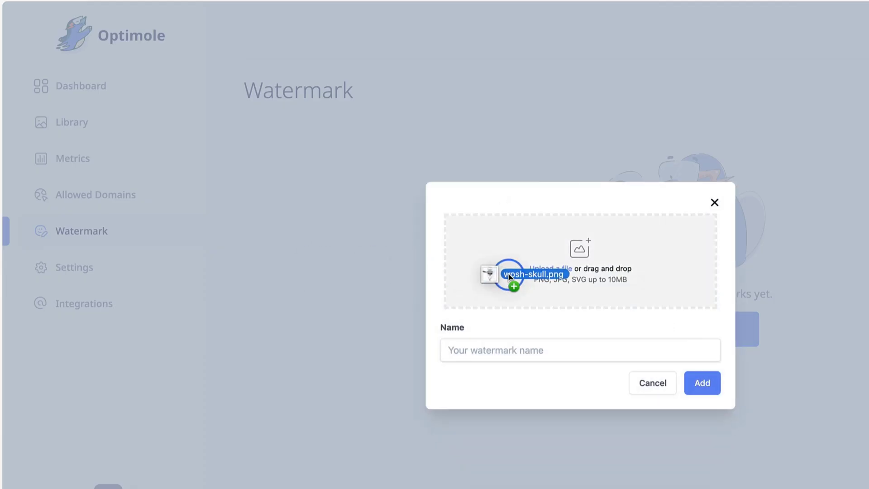
pyautogui.moveTo(434, 273); pyautogui.dragTo(501, 271)
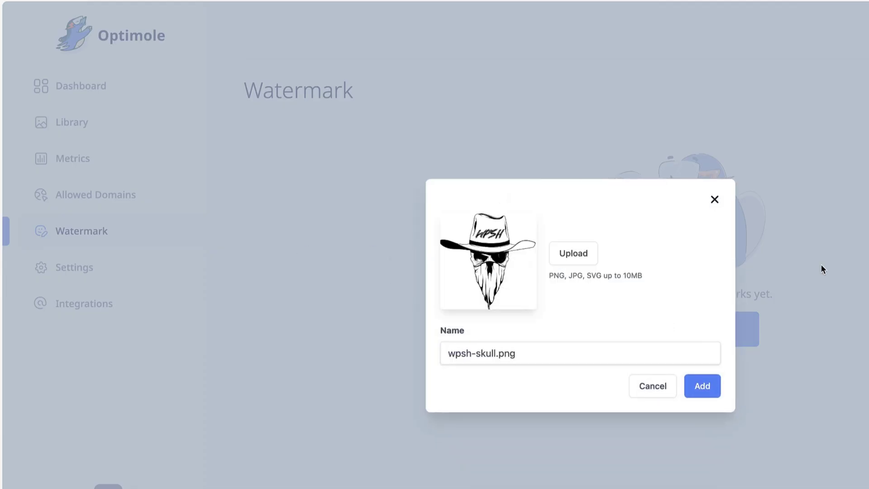
pyautogui.click(705, 388)
pyautogui.click(339, 144)
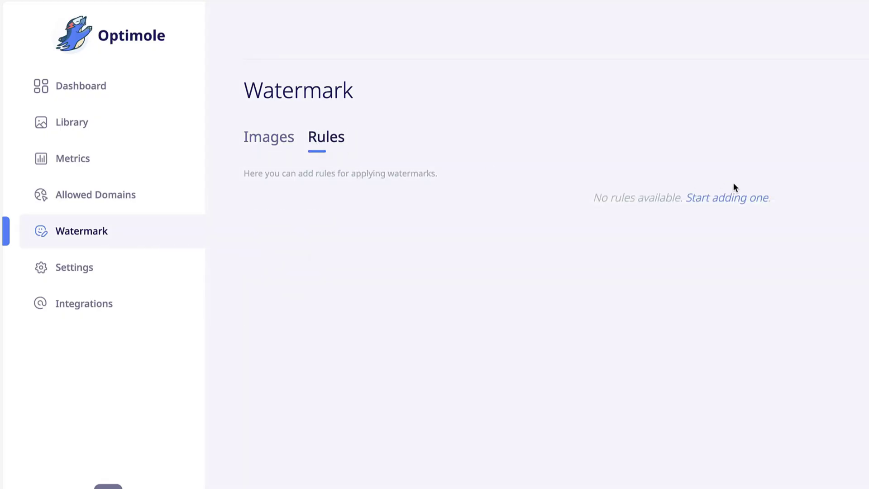
# Start a new watermark rule filtered by Site = shop.wpsimpletuts.com and advance to watermark settings
pyautogui.click(725, 199)
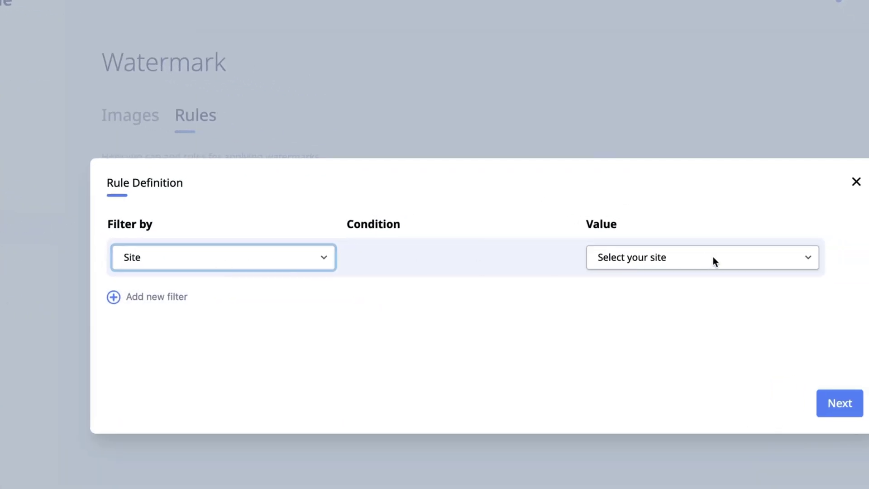
pyautogui.click(200, 257)
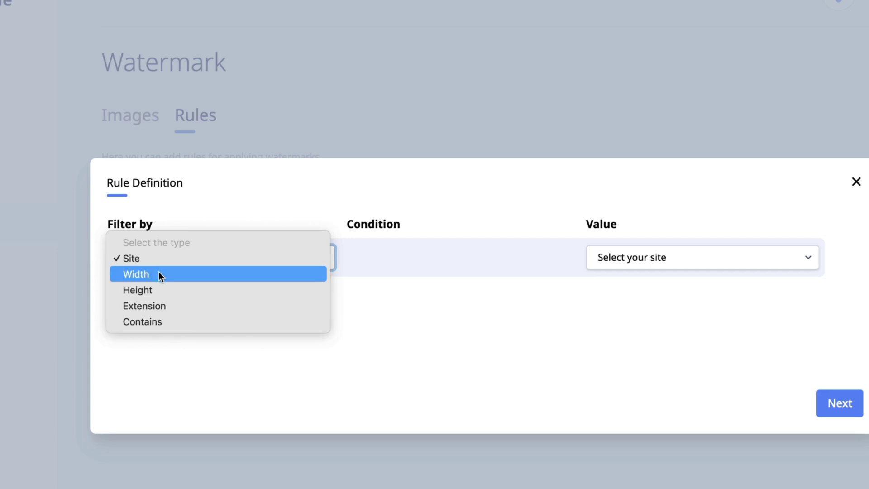
pyautogui.click(149, 324)
pyautogui.click(620, 258)
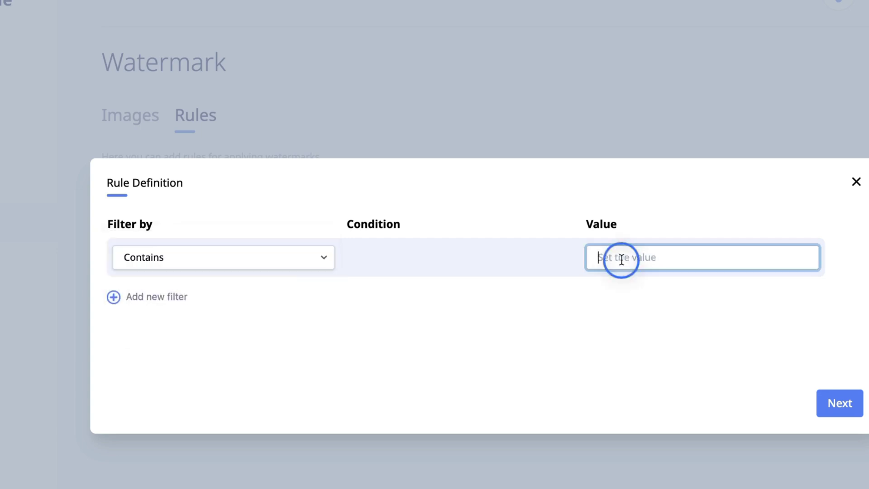
pyautogui.click(189, 253)
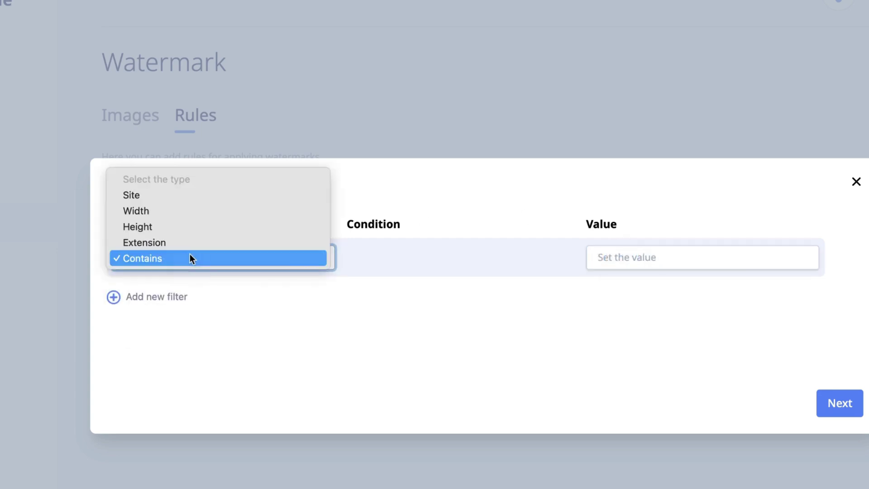
pyautogui.click(154, 195)
pyautogui.click(604, 267)
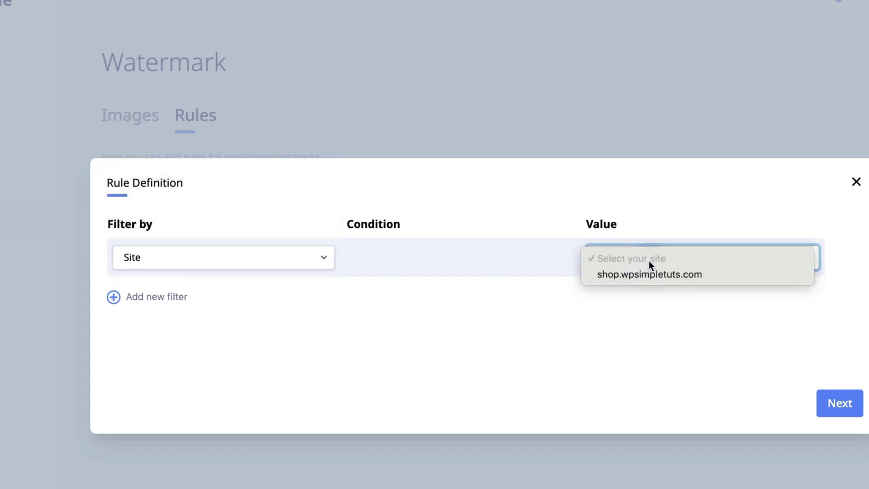
pyautogui.click(630, 274)
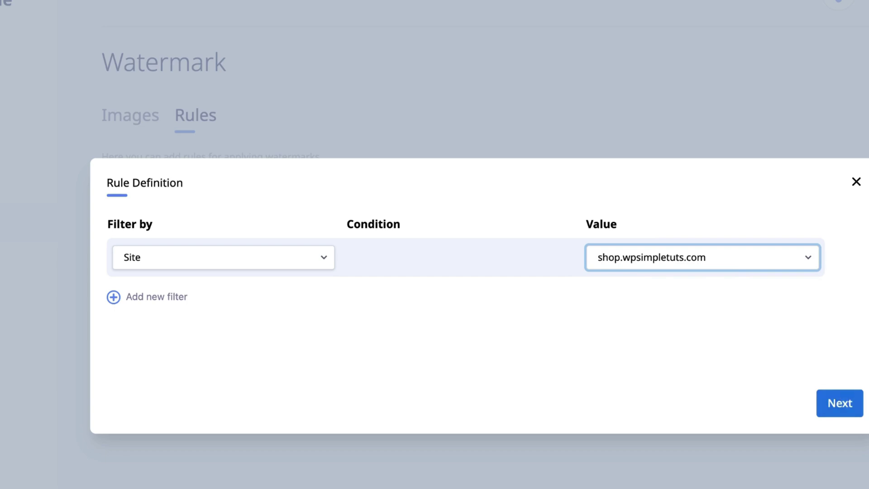
pyautogui.click(837, 404)
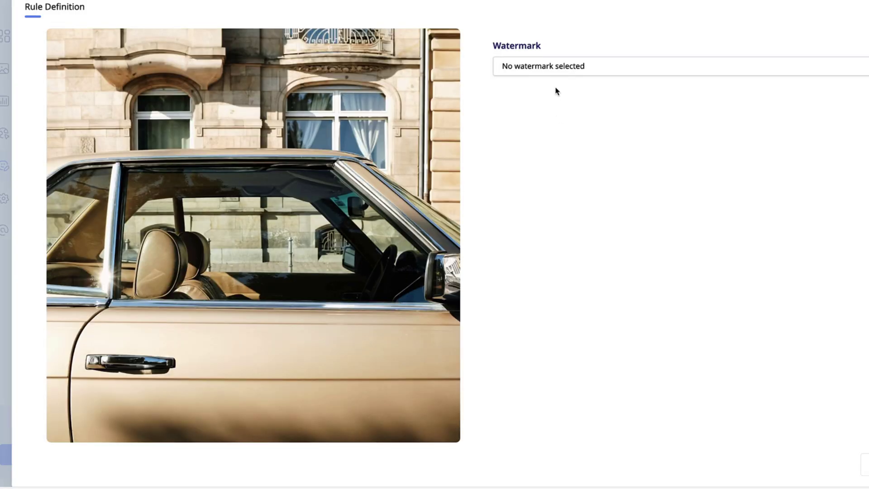
# Apply the wpsh-skull.png watermark, scaled down small, positioned bottom-left
pyautogui.click(581, 63)
pyautogui.click(539, 80)
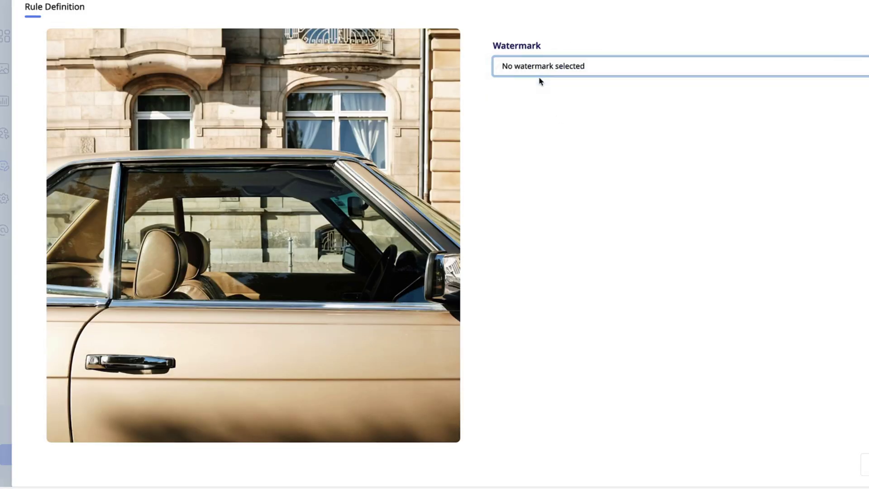
pyautogui.moveTo(684, 159); pyautogui.dragTo(564, 175)
pyautogui.click(556, 202)
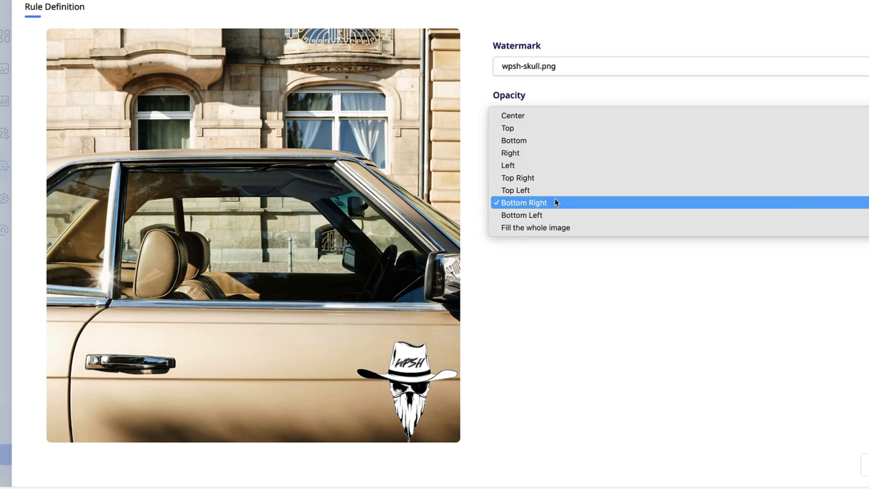
pyautogui.click(527, 219)
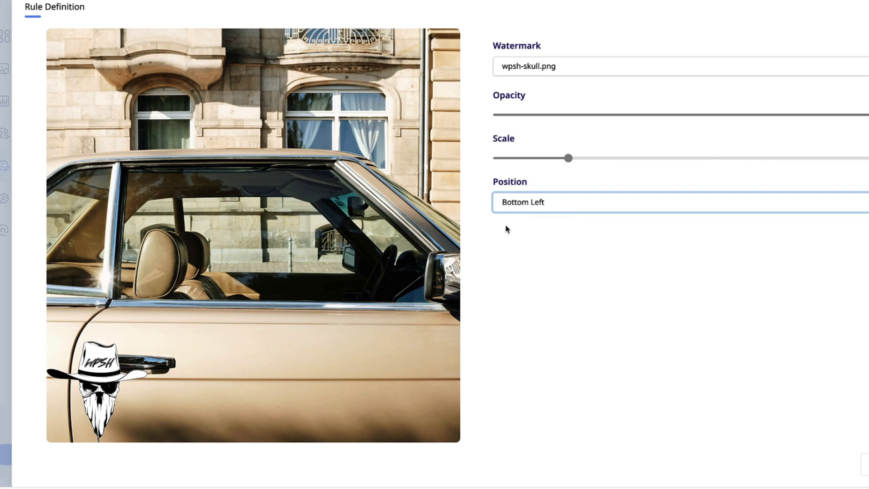
pyautogui.moveTo(569, 158); pyautogui.dragTo(531, 163)
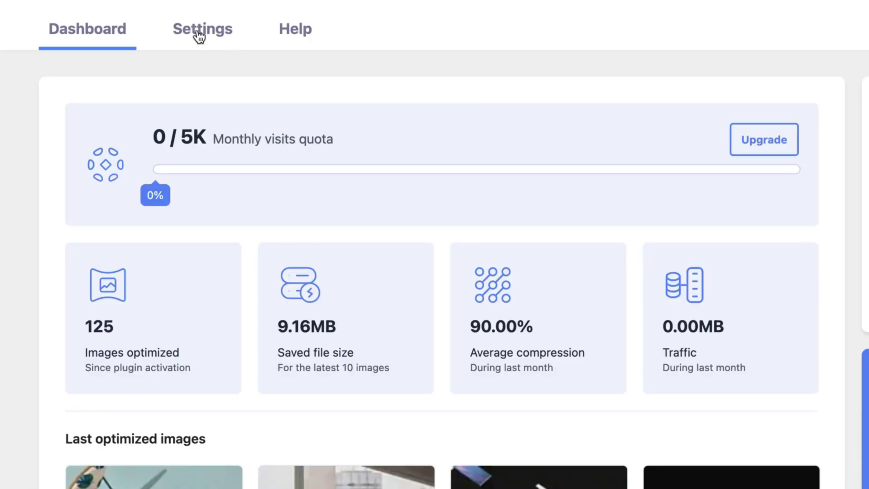
# Clear Optimole's cached images from Settings, then check a gallery image on the site
pyautogui.click(199, 36)
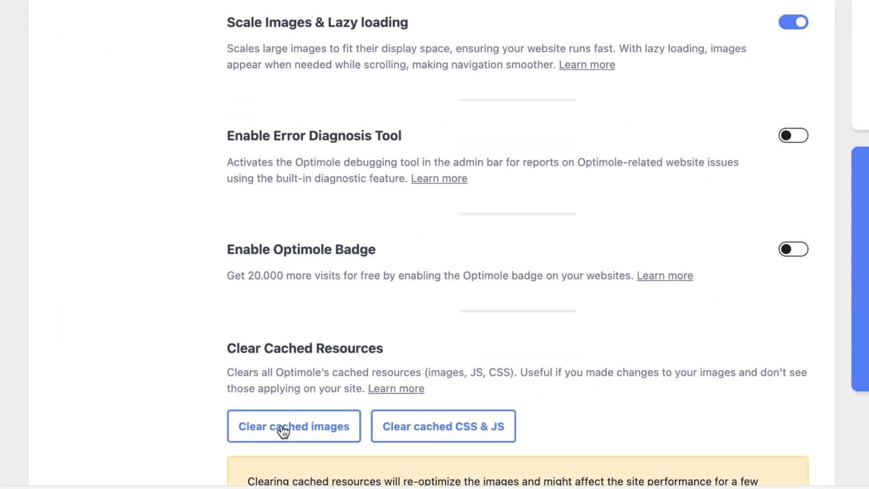
pyautogui.click(287, 429)
pyautogui.click(443, 426)
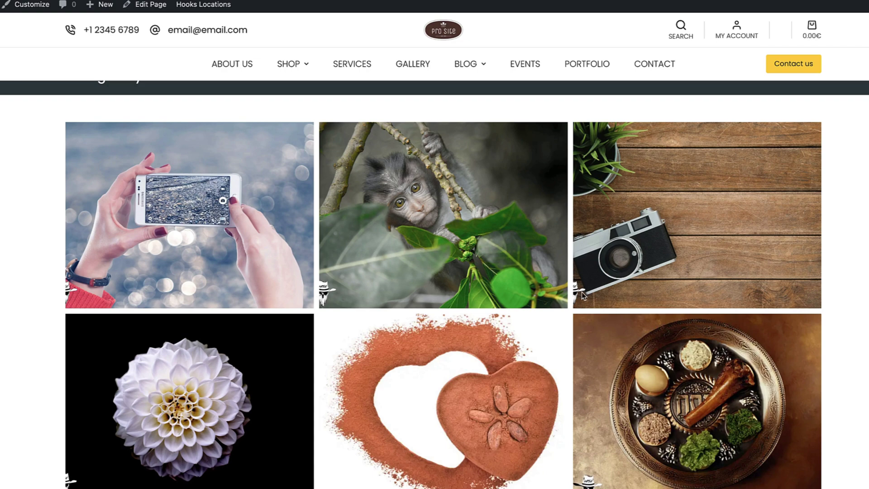
pyautogui.rightClick(149, 198)
pyautogui.click(226, 203)
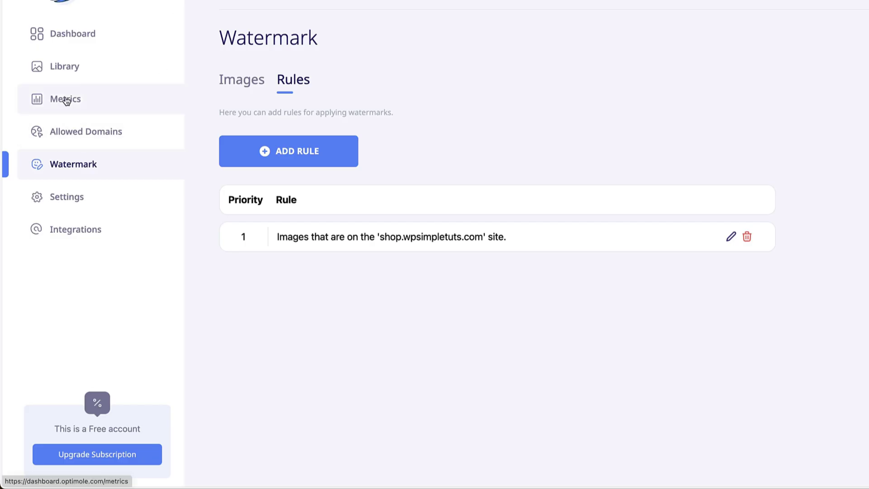
# Review the usage metrics page and the list of allowed domains
pyautogui.click(67, 99)
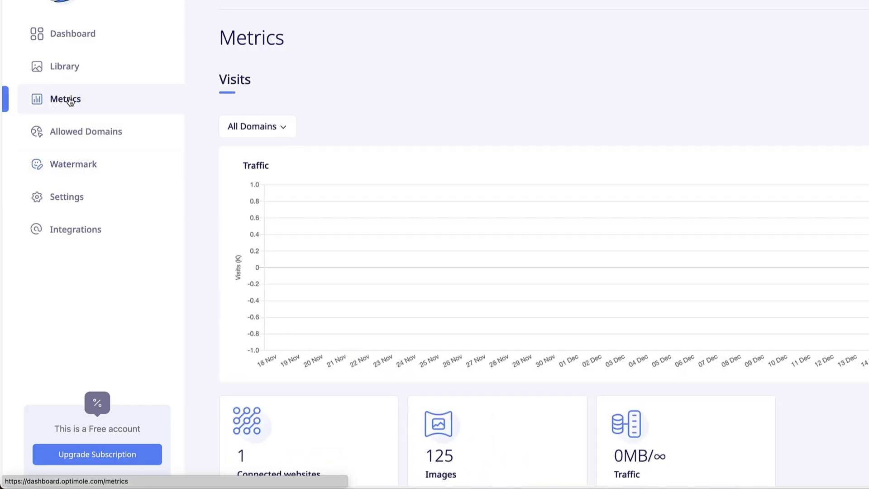
pyautogui.scroll(-2, 683, 229)
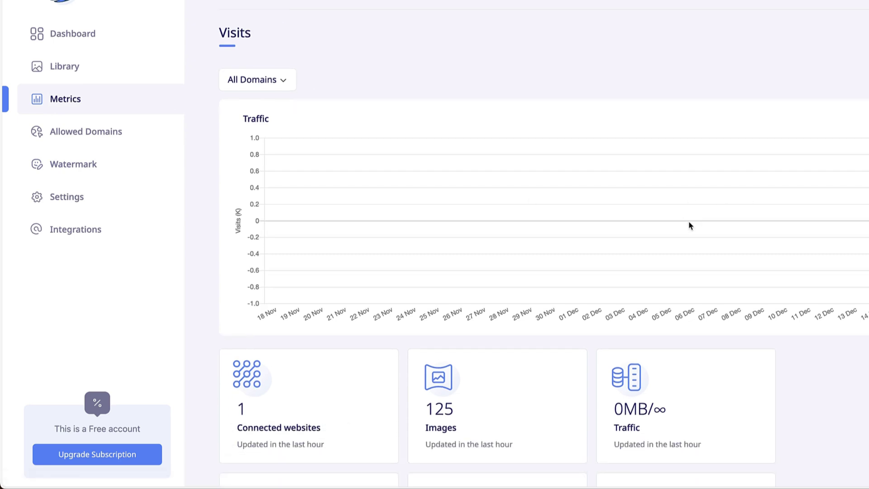
pyautogui.scroll(-3, 608, 249)
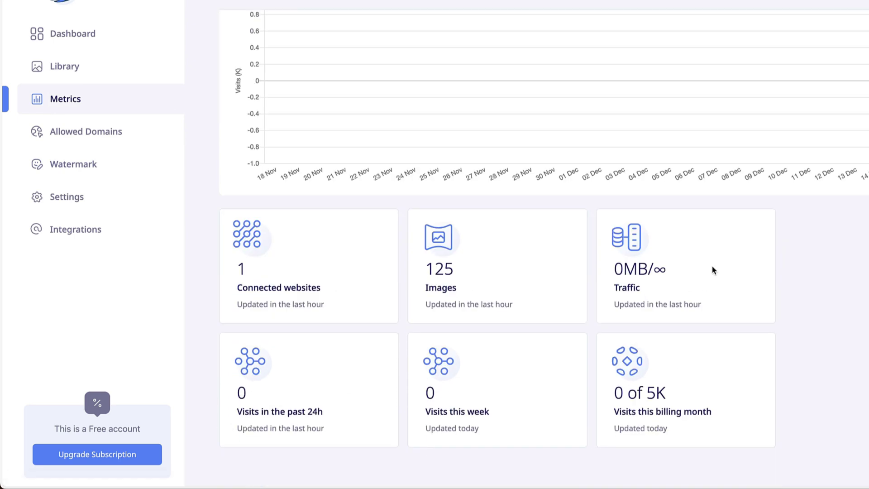
pyautogui.click(88, 134)
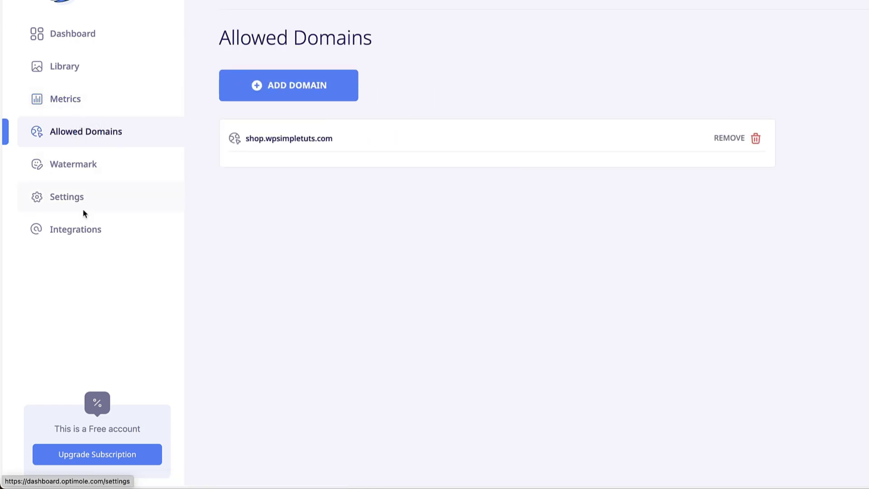
# Browse the account settings: Billing, Email notifications, Password and Account details
pyautogui.click(77, 233)
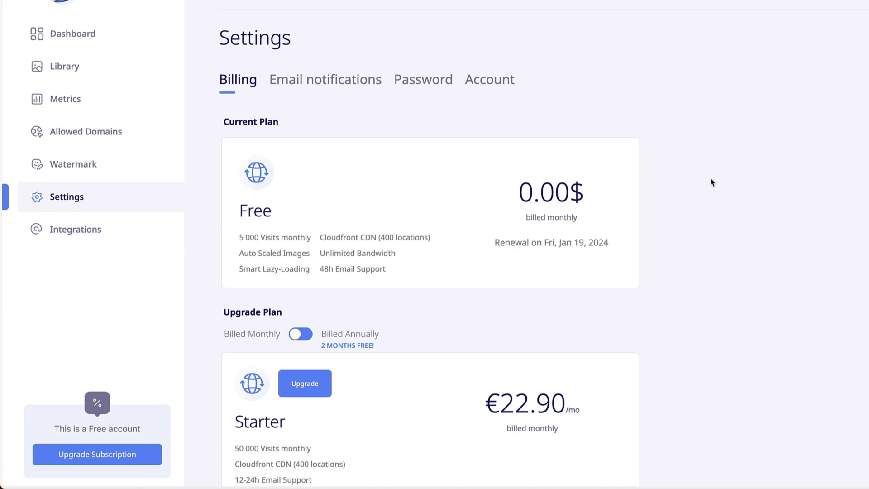
pyautogui.click(339, 80)
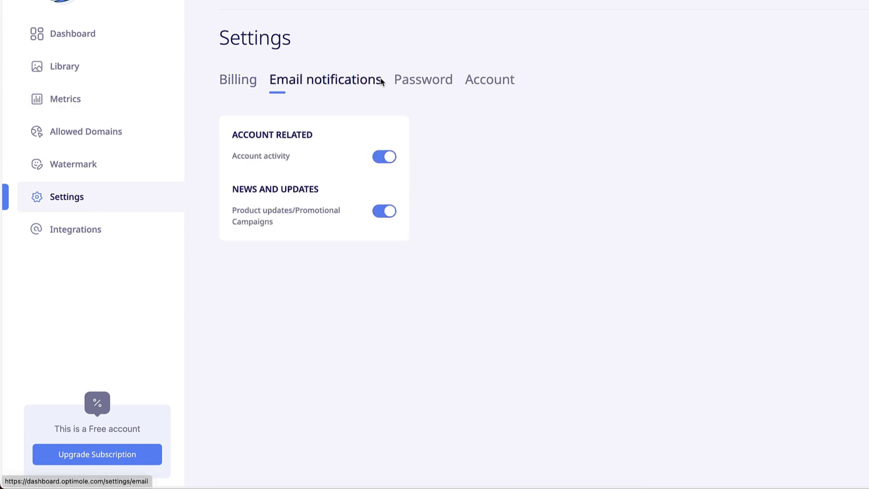
pyautogui.click(414, 83)
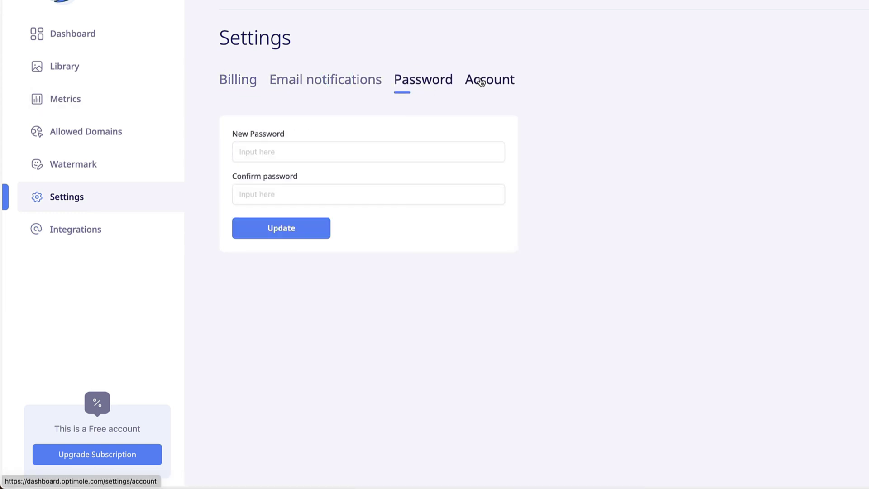
pyautogui.click(478, 81)
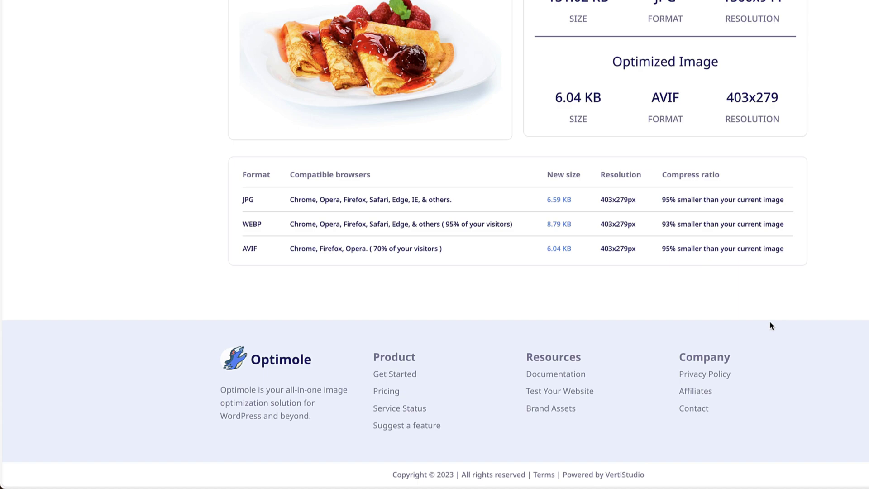
# Open the Documentation link under Resources in the Optimole site footer
pyautogui.click(539, 376)
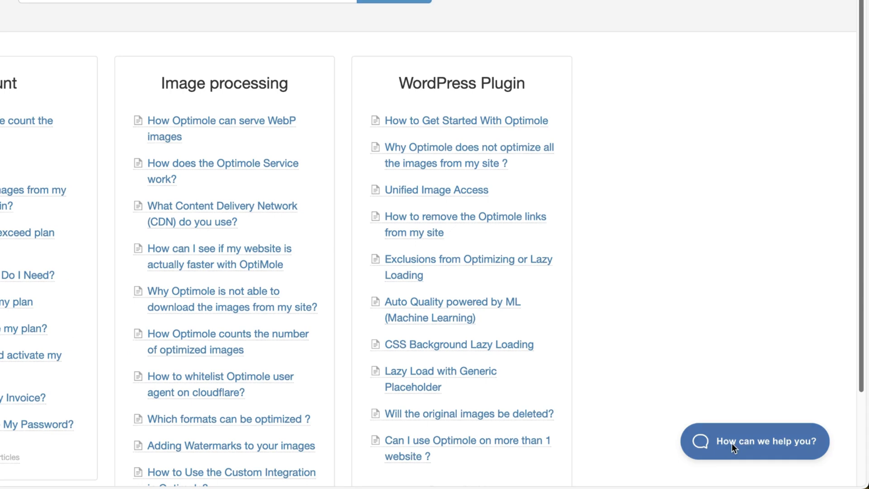
# Open the 'How can we help you?' Instant Answers panel on the documentation site
pyautogui.click(733, 442)
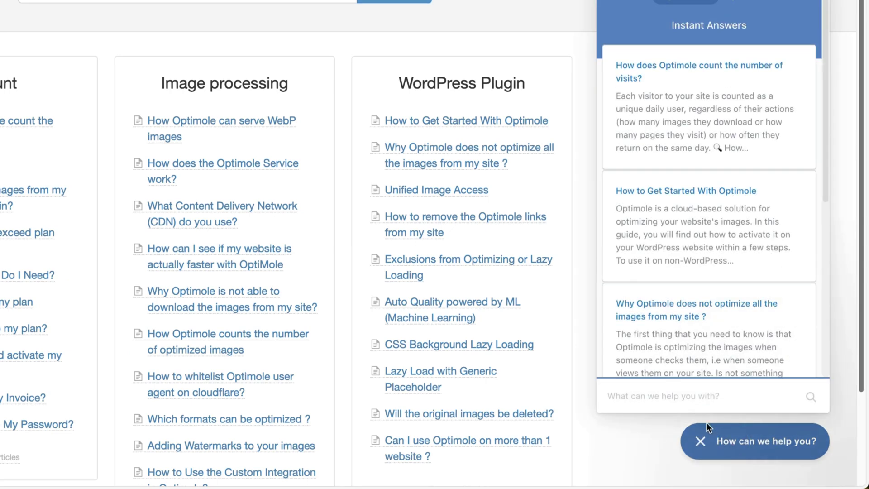